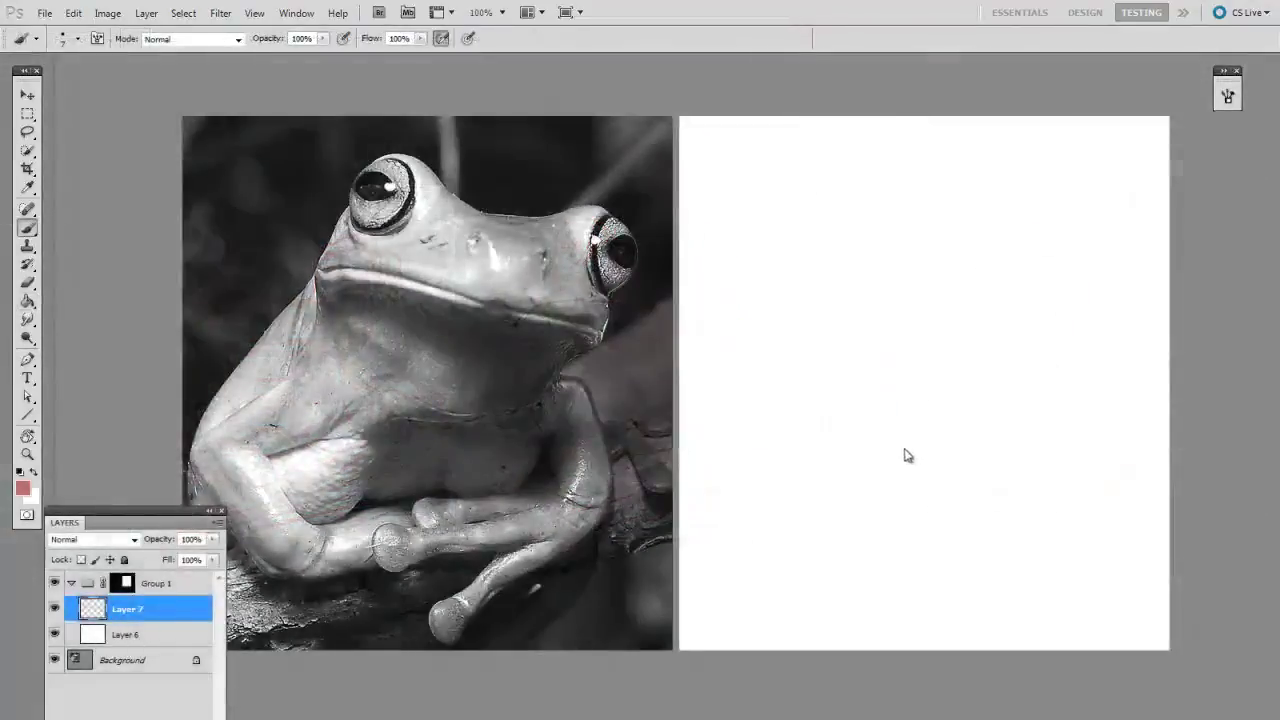
Test the hard round brush at 25 px with a zigzag stroke on the blank canvas, and erase it.
right_click(766, 472)
left_click(1096, 576)
left_click(708, 541)
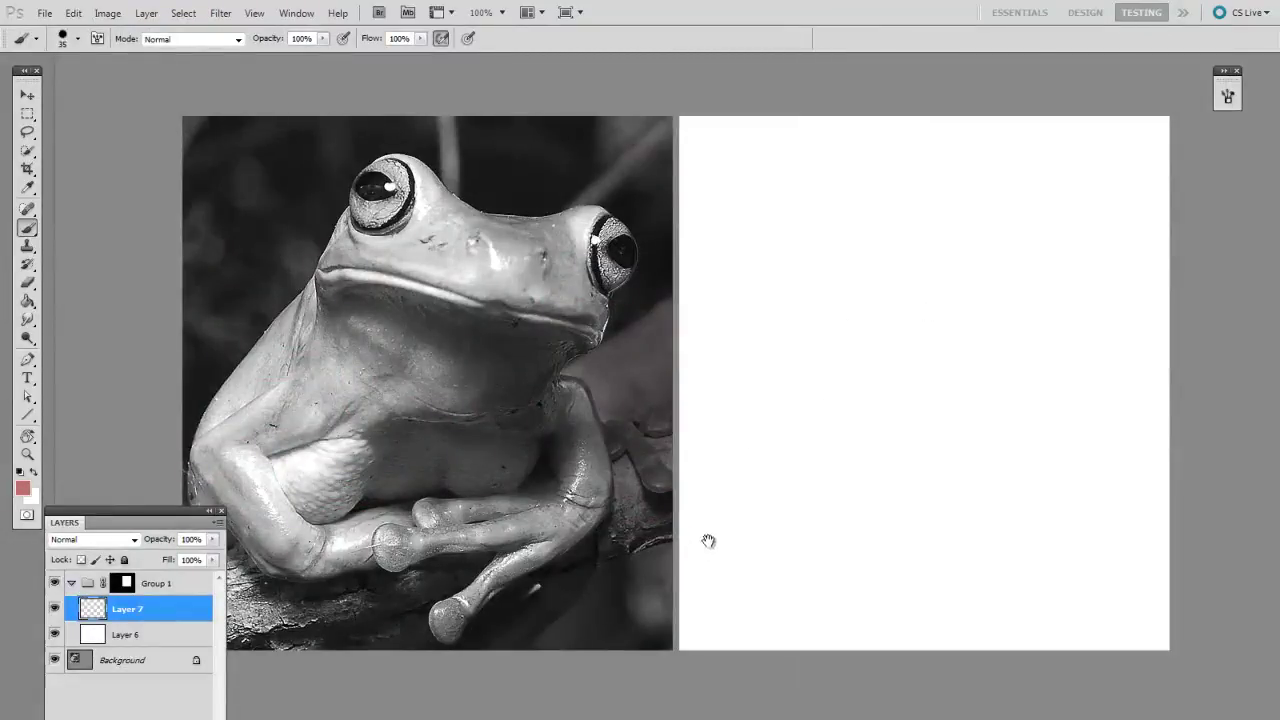
key("bracketleft")
mouse_move(700, 405)
left_mouse_down()
mouse_move(727, 453)
mouse_move(795, 541)
left_mouse_up()
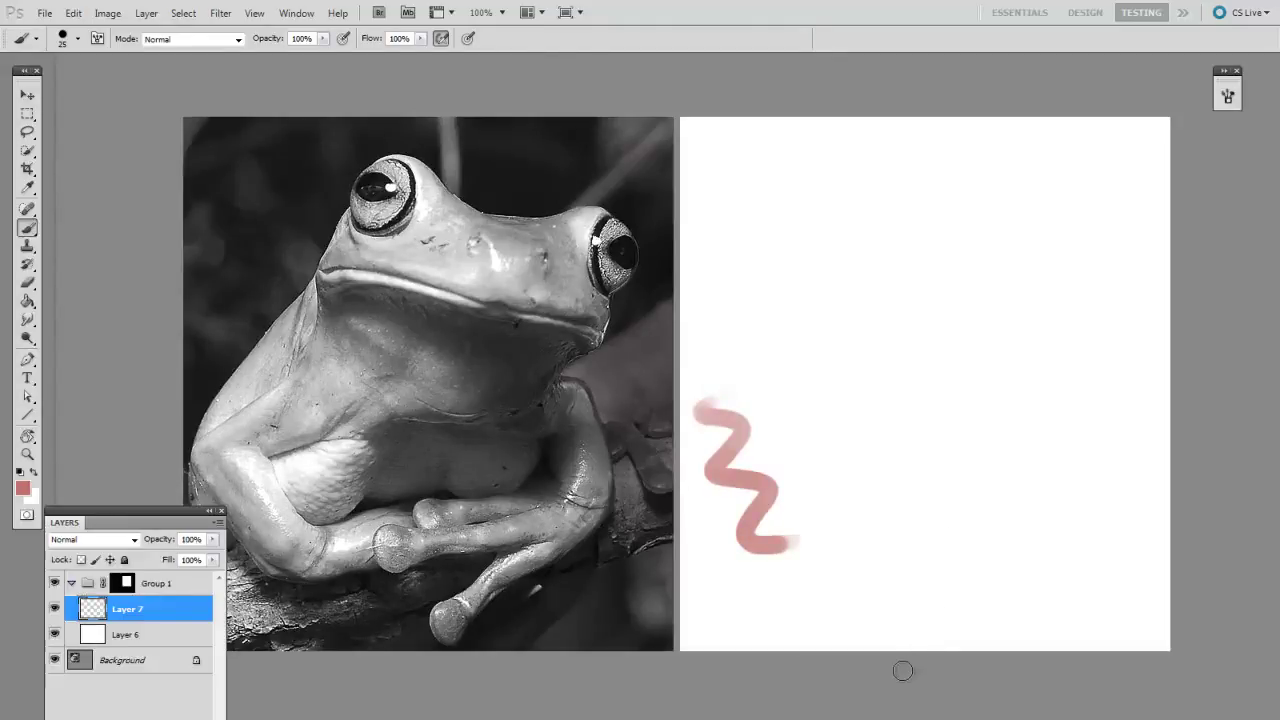
key("e")
mouse_move(803, 529)
left_mouse_down()
mouse_move(776, 443)
mouse_move(728, 478)
left_mouse_up()
key("b")
Pick the 35 px hard round brush, reduce its size, and block in the frog's boxy head and curved jaw line on Layer 7.
right_click(813, 452)
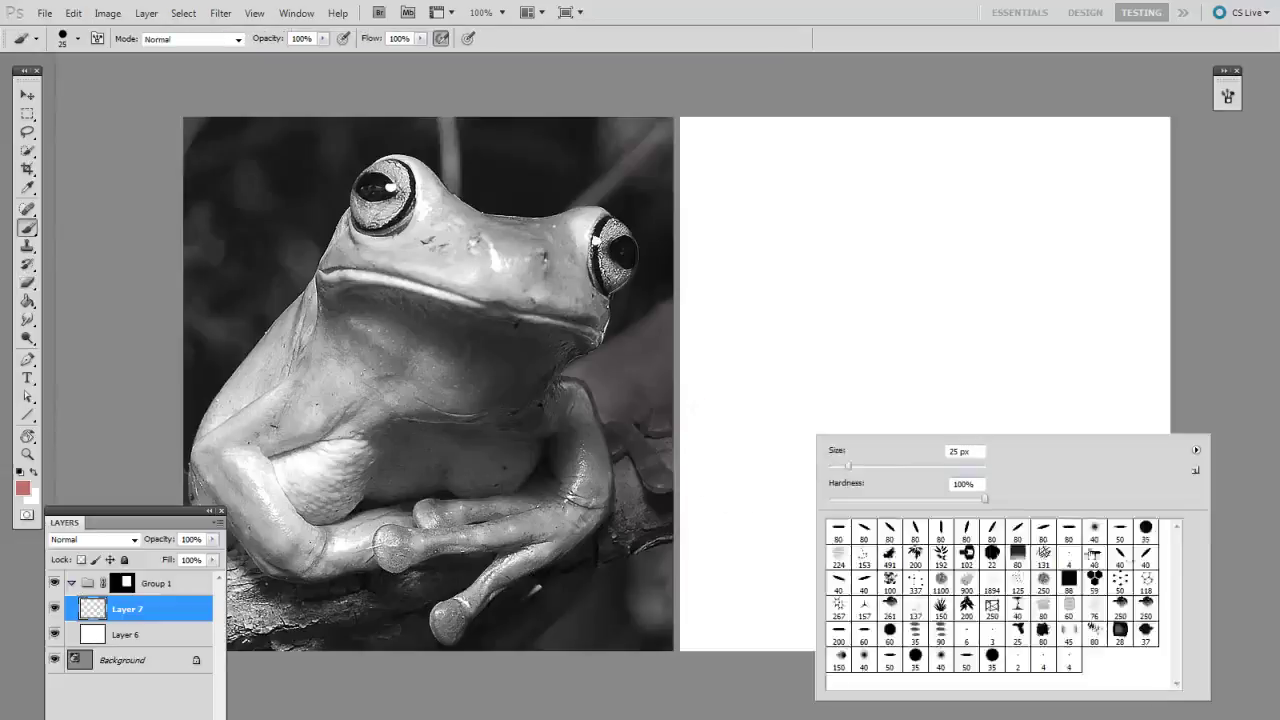
double_click(1146, 528)
key("bracketleft")
key("bracketleft")
key("bracketleft")
mouse_move(837, 214)
left_mouse_down()
mouse_move(791, 317)
mouse_move(840, 212)
left_mouse_up()
mouse_move(818, 214)
left_mouse_down()
mouse_move(986, 279)
mouse_move(802, 345)
left_mouse_up()
left_click_drag(803, 308, 1040, 354)
left_click_drag(822, 338, 1052, 356)
Rough in the body's curved left side and the slanted baseline under the belly.
key("bracketright")
mouse_move(802, 304)
left_mouse_down()
mouse_move(1042, 349)
mouse_move(757, 372)
left_mouse_up()
key("bracketleft")
mouse_move(803, 326)
left_mouse_down()
mouse_move(706, 474)
mouse_move(830, 535)
left_mouse_up()
mouse_move(736, 496)
left_mouse_down()
mouse_move(762, 528)
mouse_move(956, 482)
left_mouse_up()
left_click_drag(826, 524, 1049, 462)
With a 9 px brush, rough in the body's right side and close the rounded lower edge.
key("bracketleft")
key("bracketleft")
left_click_drag(1013, 314, 1018, 460)
left_click_drag(1007, 362, 977, 483)
left_click_drag(766, 532, 796, 553)
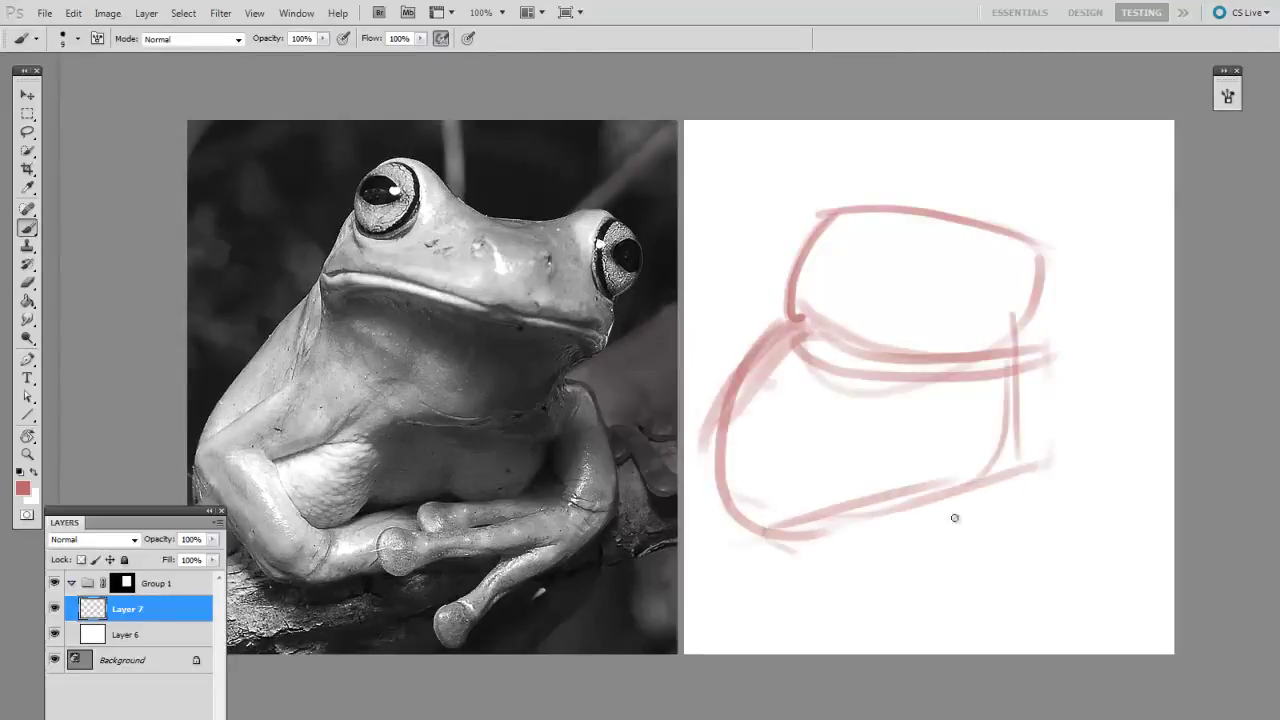
left_click_drag(1008, 487, 795, 553)
Rough in both eye bulges at the head's upper corners and a broad 25 px band for the mouth.
left_click_drag(834, 176, 802, 240)
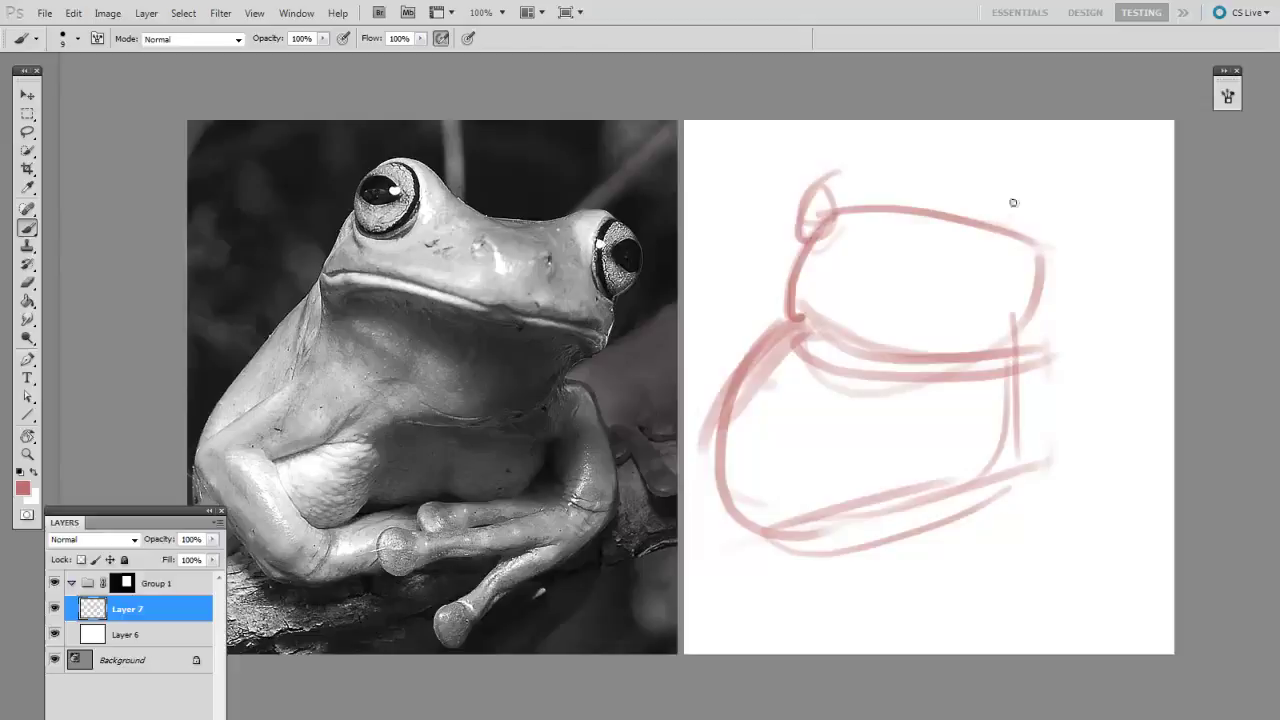
key("bracketright")
key("bracketright")
key("bracketright")
mouse_move(1040, 214)
left_mouse_down()
mouse_move(1046, 262)
mouse_move(975, 247)
left_mouse_up()
left_click_drag(786, 283, 1018, 312)
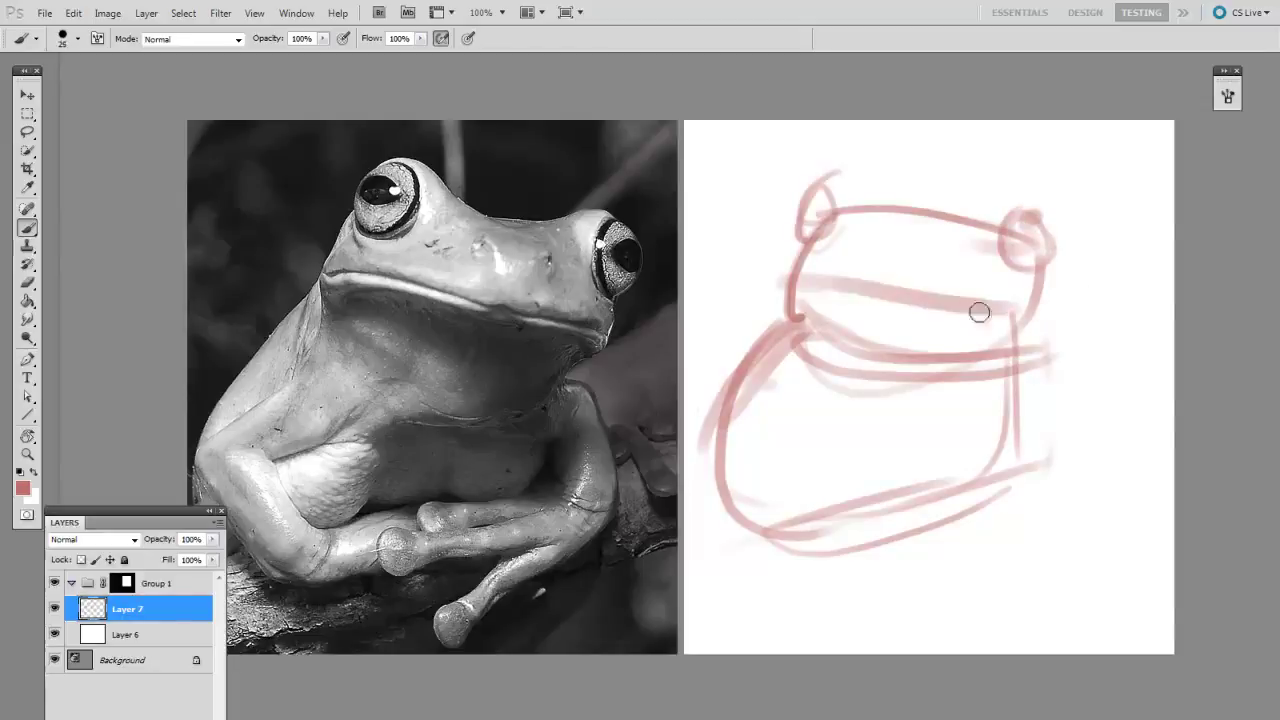
left_click_drag(846, 297, 1050, 325)
With a smaller brush, sketch the throat curve below the jaw and the right cheek and shoulder contours.
key("bracketleft")
mouse_move(790, 355)
left_mouse_down()
mouse_move(905, 418)
mouse_move(1008, 350)
mouse_move(976, 448)
left_mouse_up()
key("bracketleft")
key("bracketleft")
left_click_drag(988, 399, 1053, 429)
mouse_move(1014, 370)
left_mouse_down()
mouse_move(1022, 431)
mouse_move(1020, 360)
mouse_move(1060, 286)
left_mouse_up()
left_click_drag(1066, 306, 1004, 398)
left_click_drag(1066, 268, 1046, 386)
mouse_move(1021, 428)
left_mouse_down()
mouse_move(1044, 422)
mouse_move(1049, 463)
left_mouse_up()
Sketch the outer right arm and the long fingers reaching diagonally below the body.
left_click_drag(973, 548, 1004, 505)
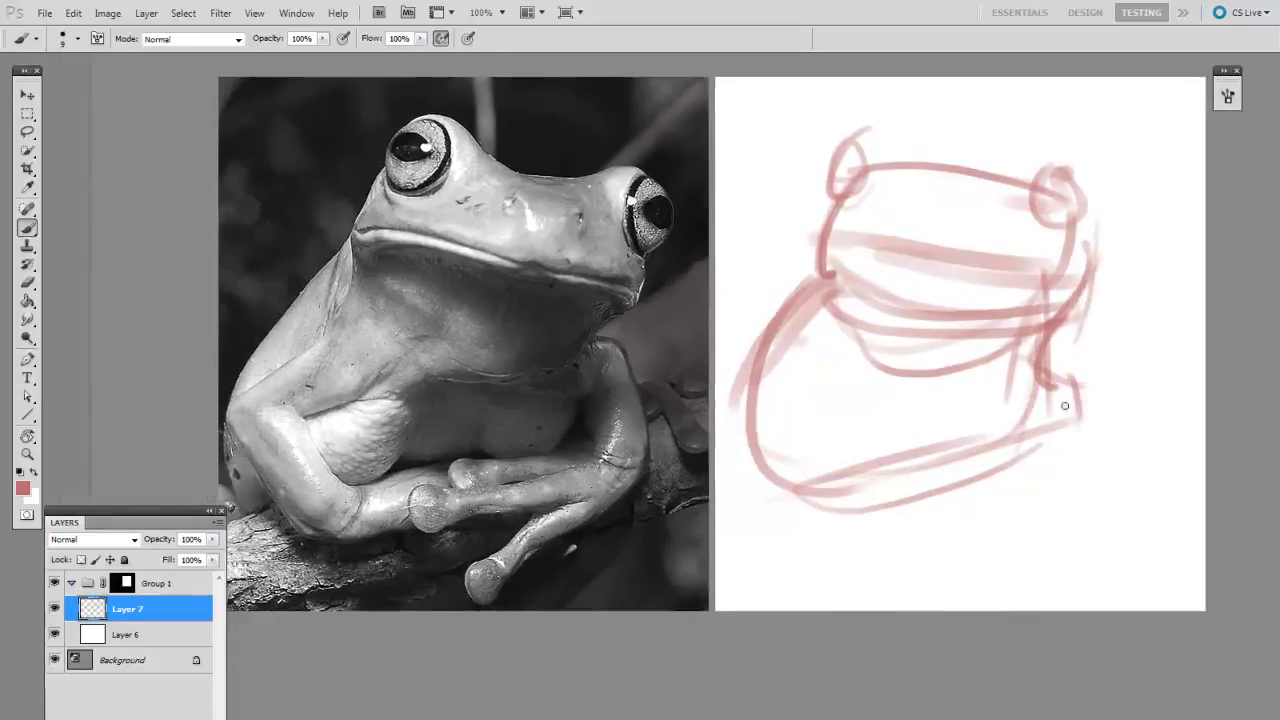
key("bracketright")
mouse_move(1086, 362)
left_mouse_down()
mouse_move(1093, 459)
mouse_move(1068, 467)
left_mouse_up()
left_click_drag(998, 509, 995, 517)
left_click_drag(903, 543, 1076, 464)
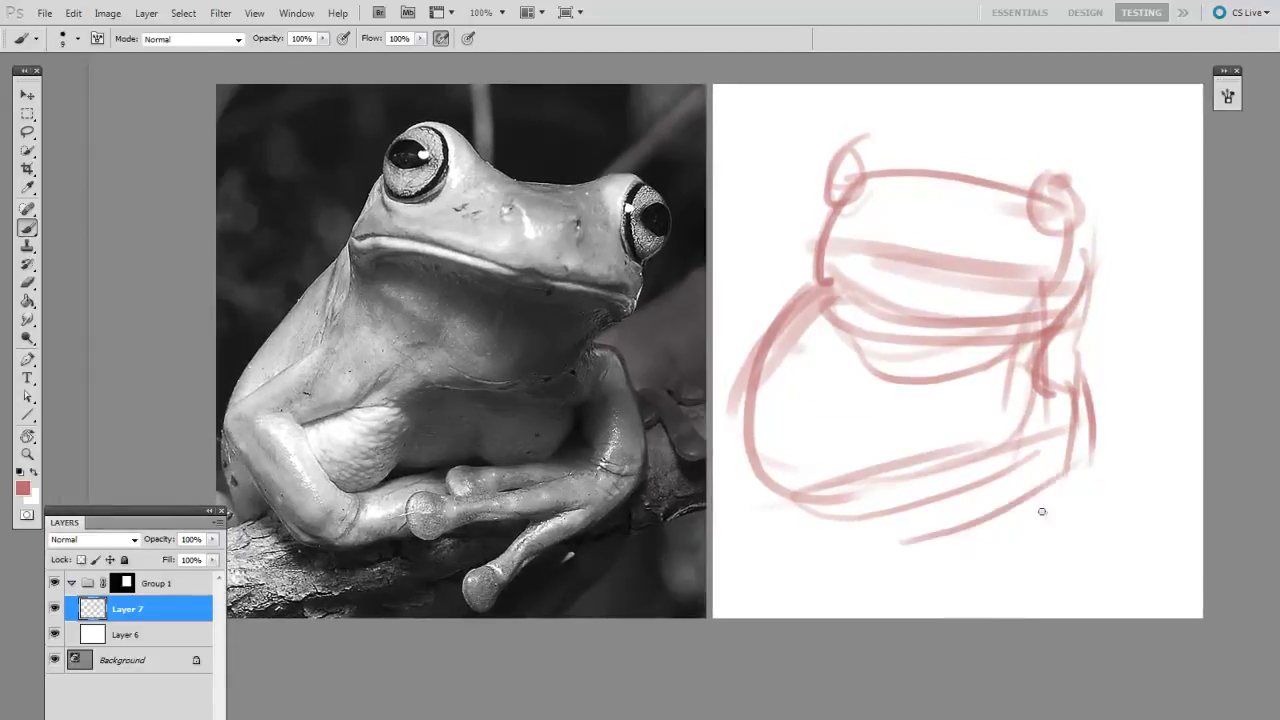
left_click_drag(1016, 521, 930, 554)
left_click_drag(930, 554, 1086, 484)
Rough in the bent left arm's outer contour and a round form on the left side of the chest.
mouse_move(740, 412)
left_mouse_down()
mouse_move(783, 526)
mouse_move(828, 530)
left_mouse_up()
left_click_drag(829, 427, 792, 452)
left_click_drag(830, 427, 852, 378)
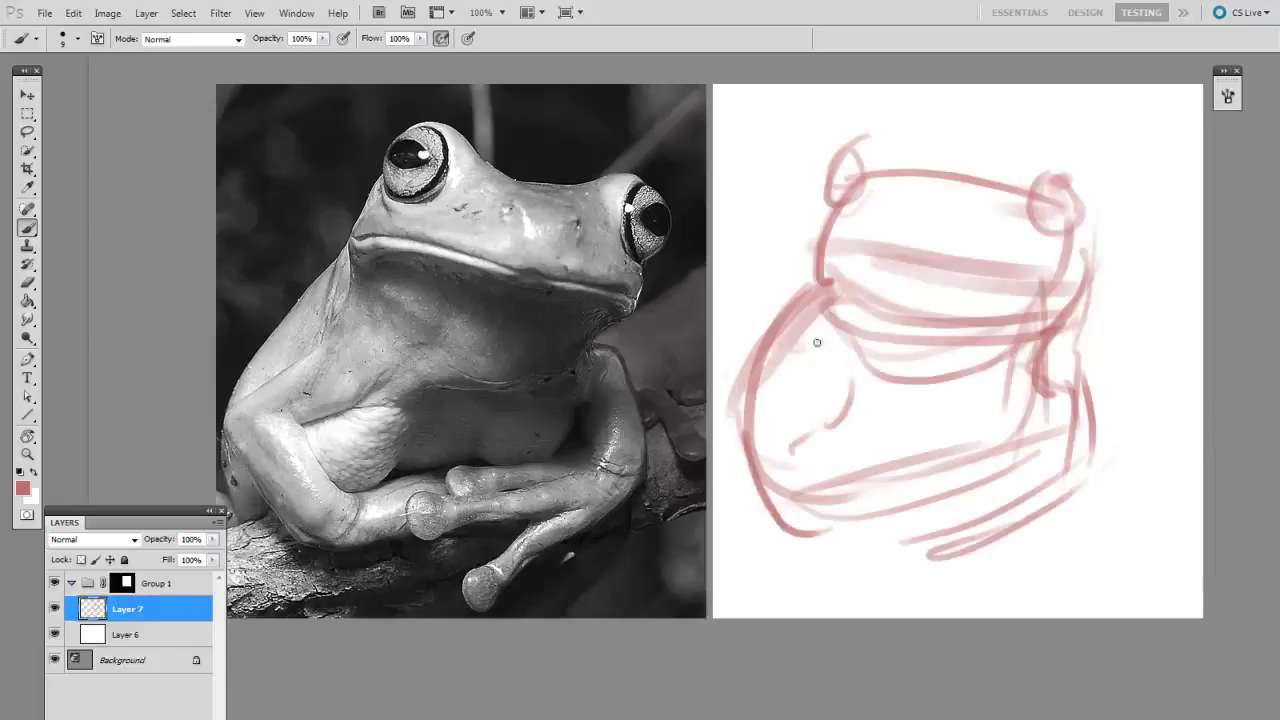
left_click_drag(778, 351, 830, 389)
left_click_drag(776, 354, 789, 423)
left_click_drag(847, 393, 828, 366)
left_click_drag(736, 415, 780, 485)
left_click_drag(955, 490, 798, 530)
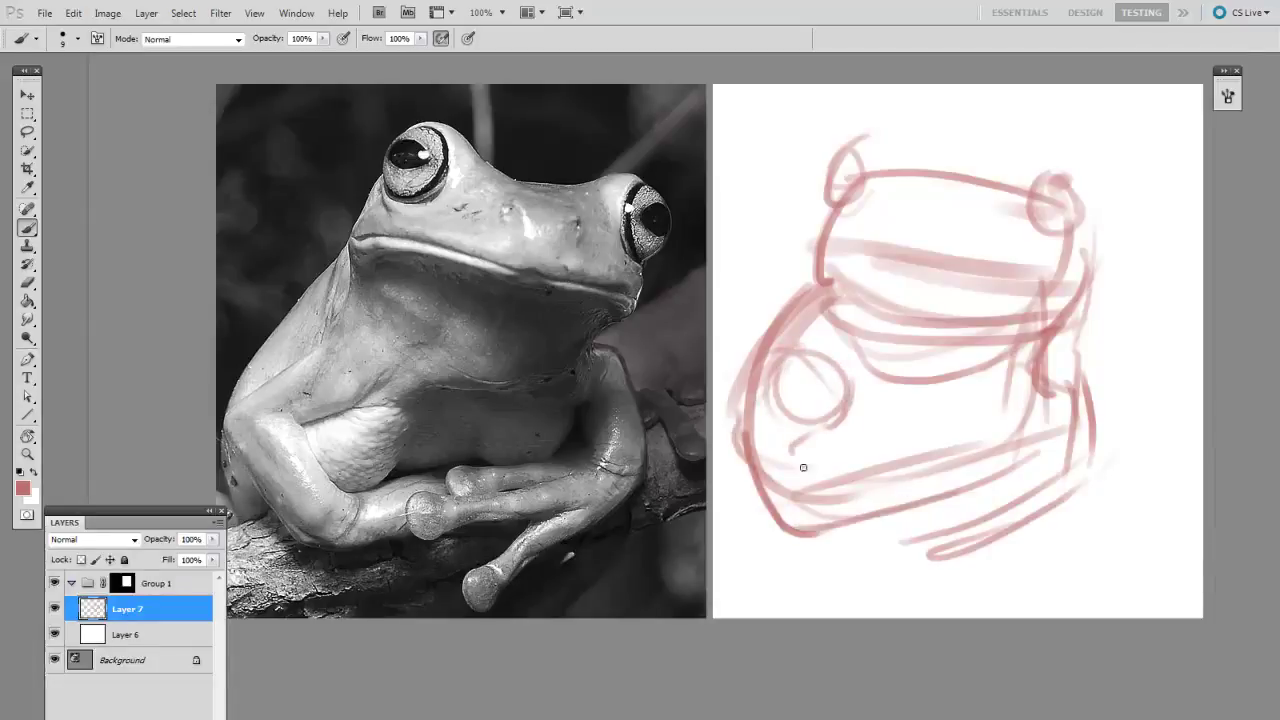
Sketch long diagonal lines beneath the frog for the edges of the branch.
mouse_move(765, 478)
left_mouse_down()
mouse_move(903, 458)
mouse_move(1005, 474)
mouse_move(930, 510)
mouse_move(1101, 462)
mouse_move(1171, 427)
left_mouse_up()
left_click_drag(796, 586, 836, 574)
left_click_drag(806, 590, 1180, 498)
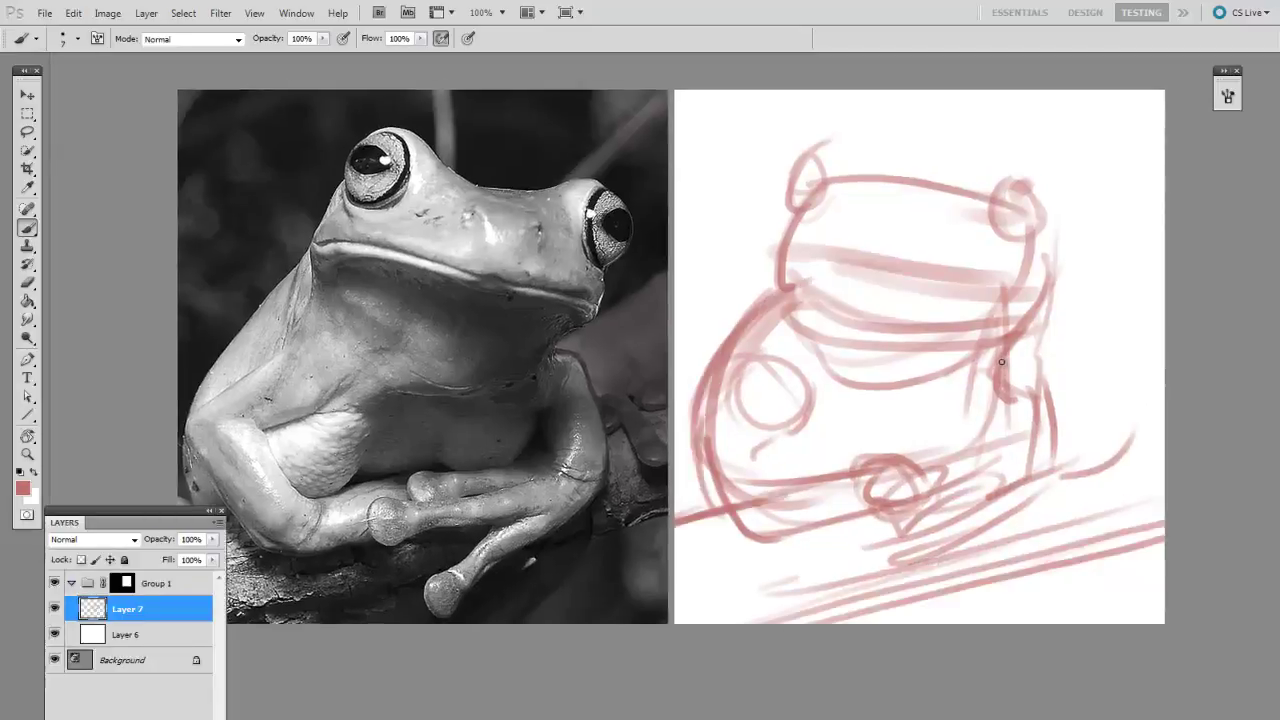
Strengthen the right arm's contours and sketch the inner edge and underside of the left forearm.
mouse_move(1051, 289)
left_mouse_down()
mouse_move(1003, 343)
mouse_move(1055, 420)
left_mouse_up()
left_click_drag(1040, 370, 1045, 460)
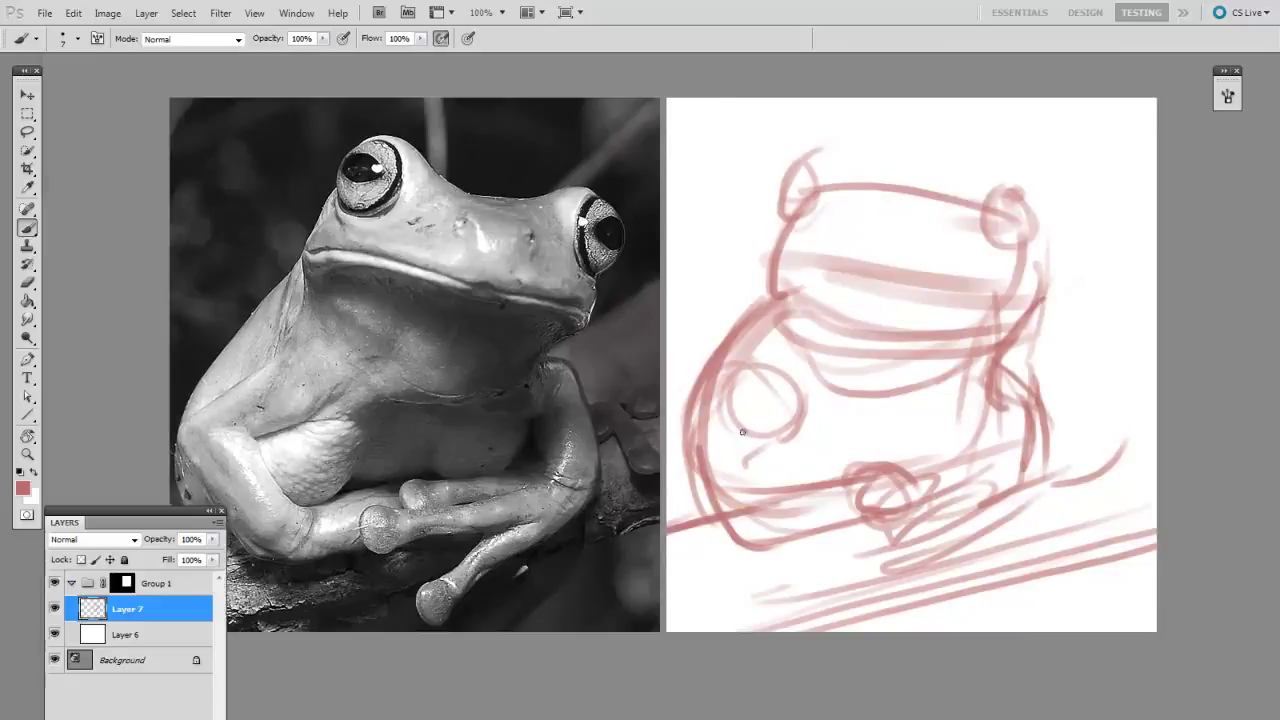
left_click_drag(742, 434, 800, 413)
mouse_move(750, 438)
left_mouse_down()
mouse_move(821, 417)
mouse_move(760, 461)
mouse_move(795, 511)
left_mouse_up()
mouse_move(698, 426)
left_mouse_down()
mouse_move(796, 528)
mouse_move(856, 554)
left_mouse_up()
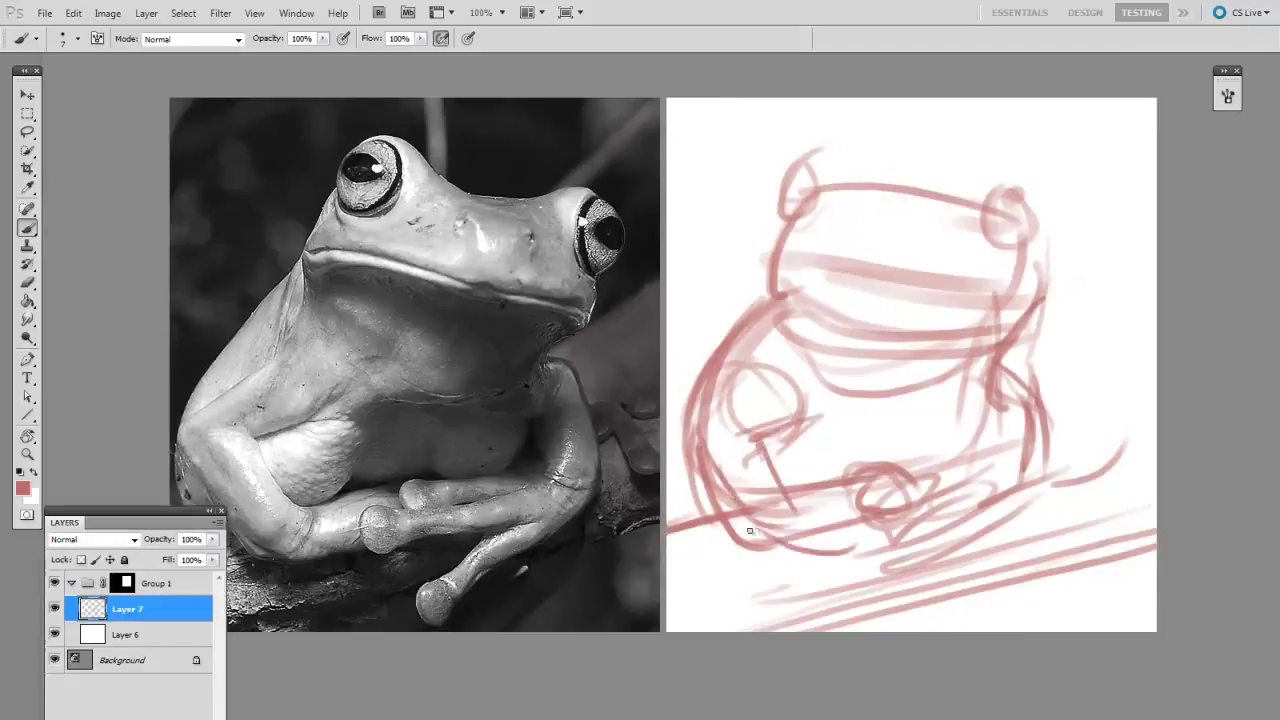
left_click_drag(750, 540, 862, 522)
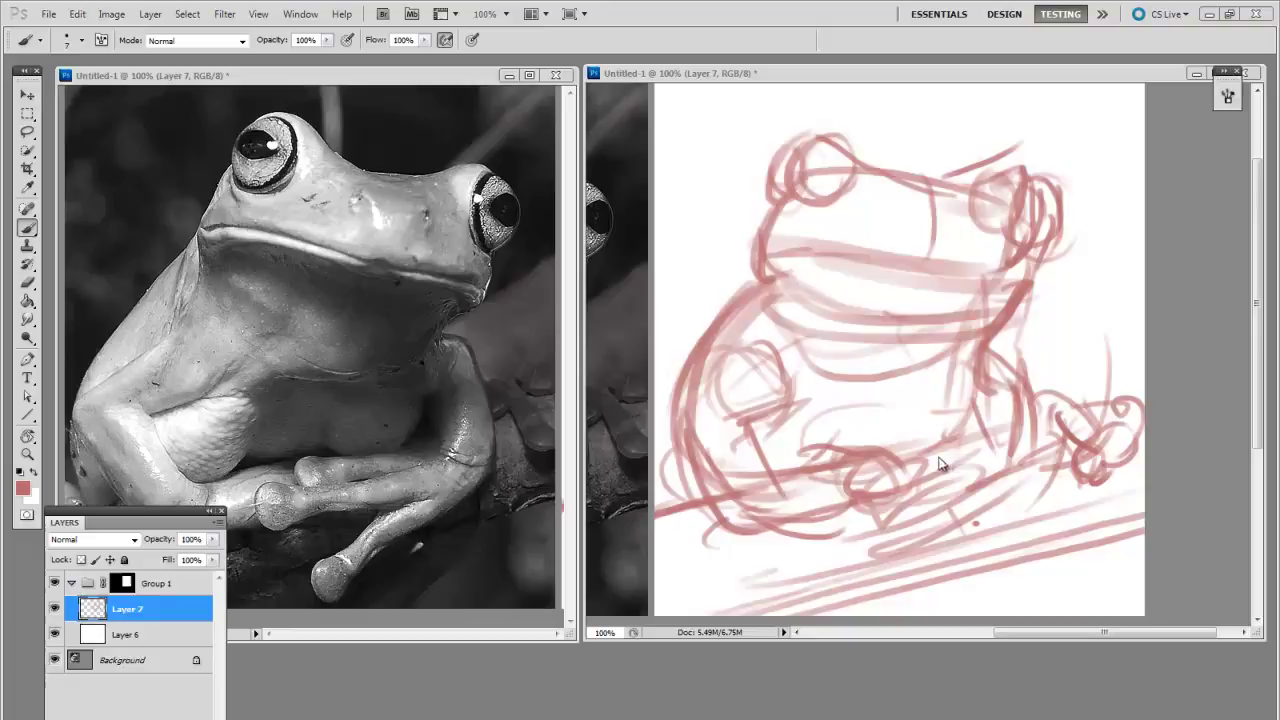
Compare the rough sketch with the frog photo in the two document windows at different zoom levels.
left_click_drag(975, 464, 949, 521)
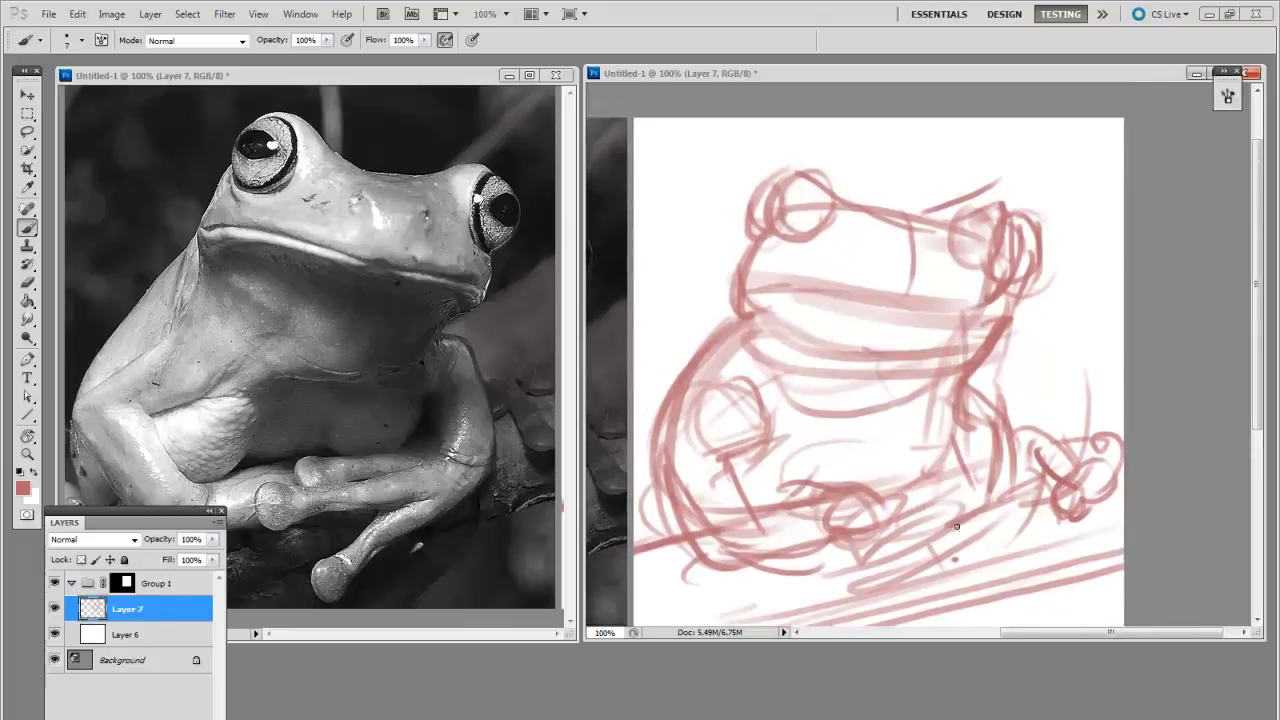
left_click_drag(904, 473, 912, 449)
left_click_drag(944, 561, 948, 517)
key("ctrl+plus")
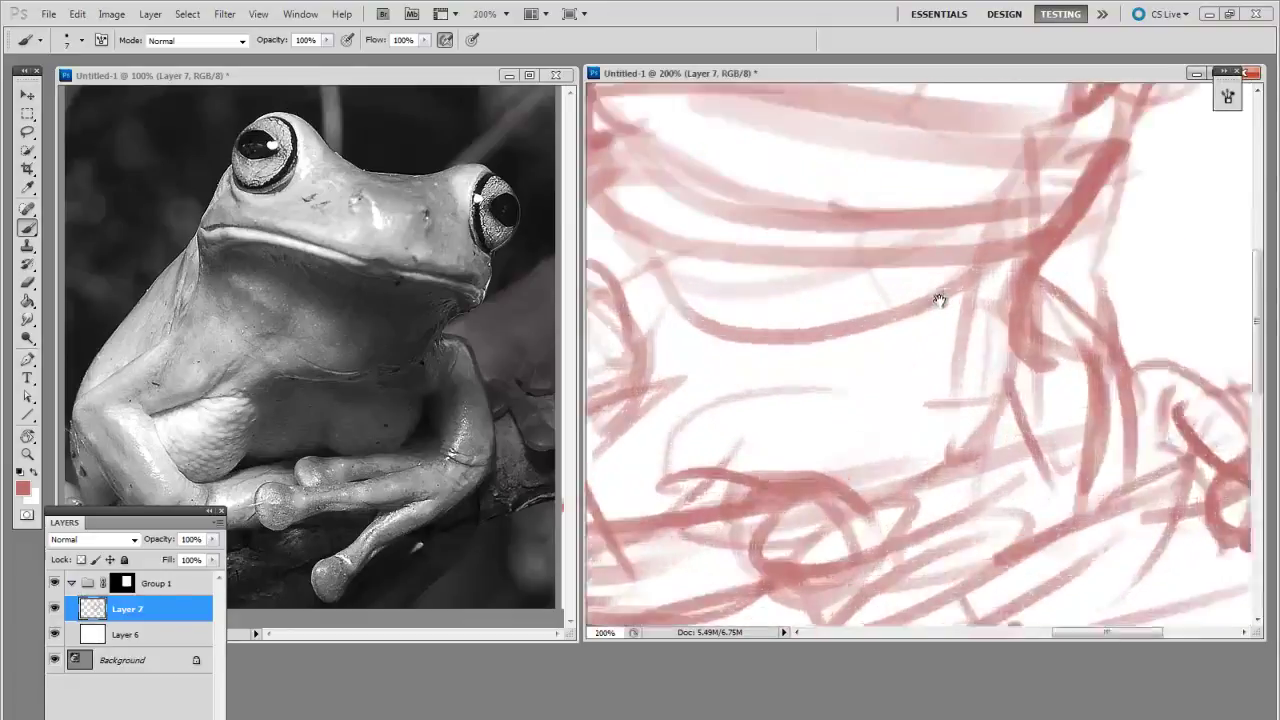
mouse_move(940, 300)
left_mouse_down()
mouse_move(997, 491)
mouse_move(950, 490)
left_mouse_up()
key("ctrl+minus")
left_click(464, 454)
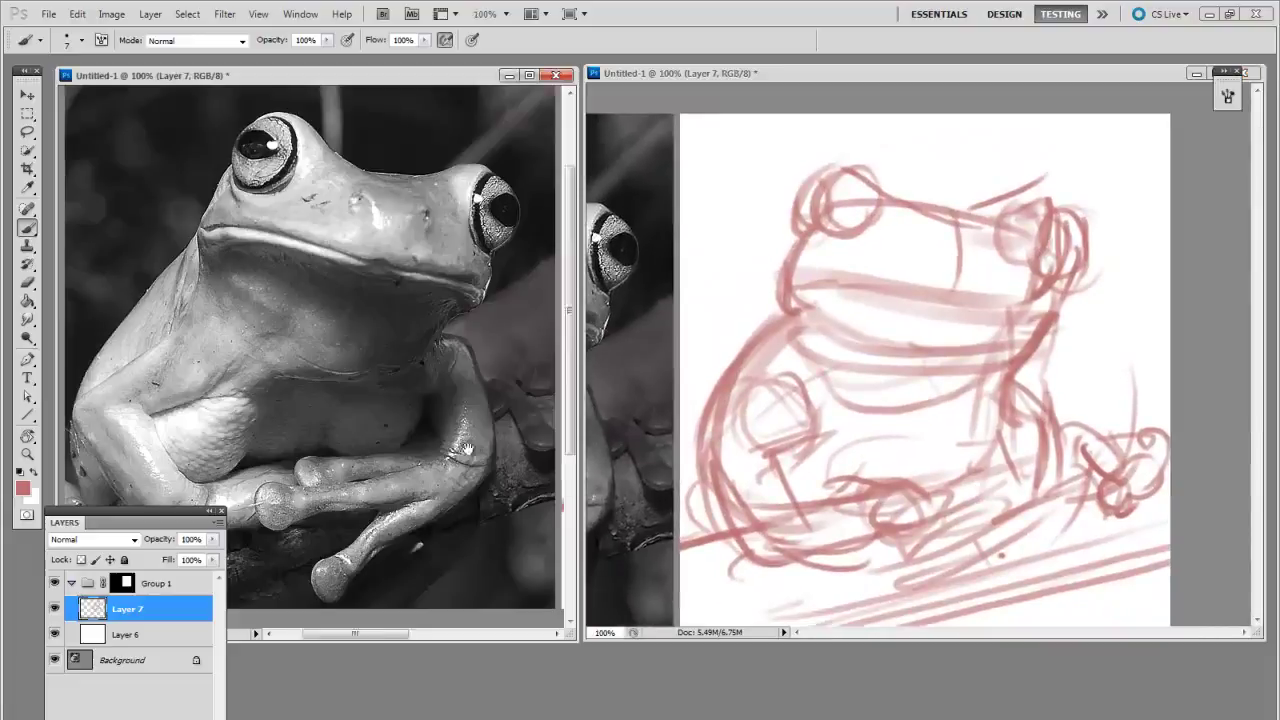
key("ctrl+minus")
left_click_drag(494, 494, 347, 478)
key("ctrl+plus")
mouse_move(345, 424)
left_mouse_down()
mouse_move(423, 457)
mouse_move(409, 457)
left_mouse_up()
left_click(1015, 492, "ctrl")
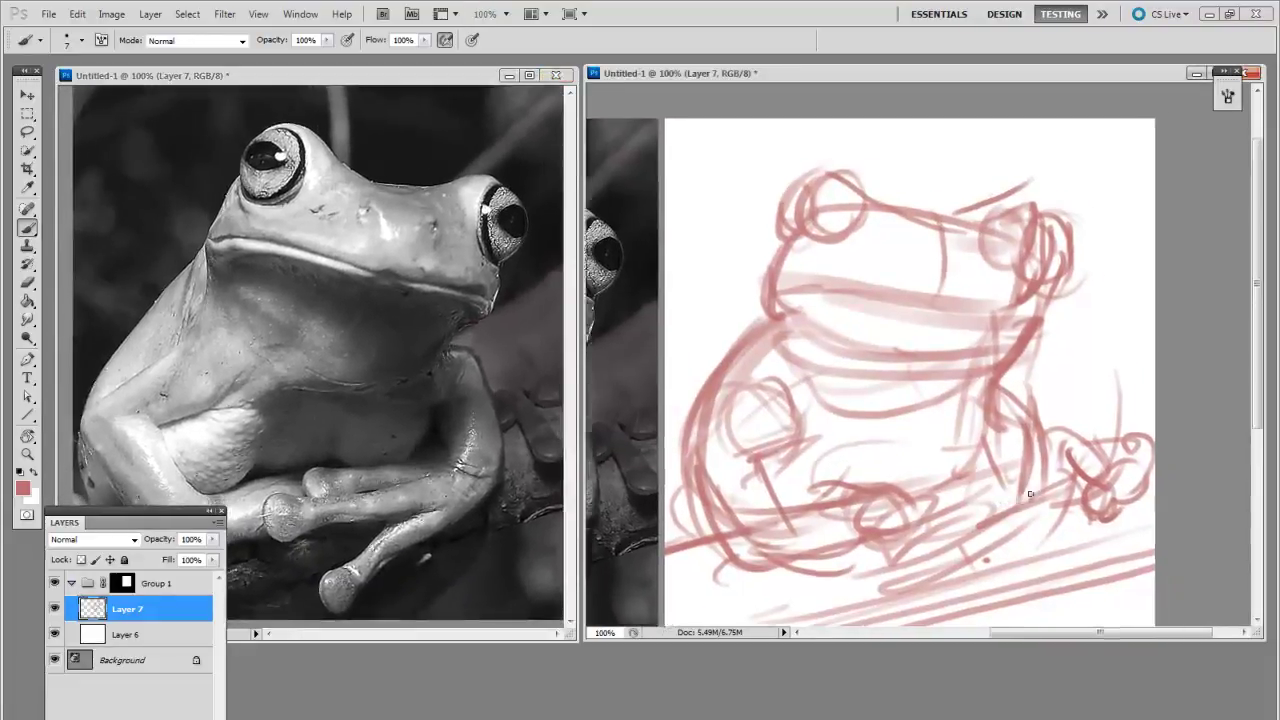
Lower Layer 7's opacity to 37% and add a new layer above it for the refined sketch.
left_click(212, 539)
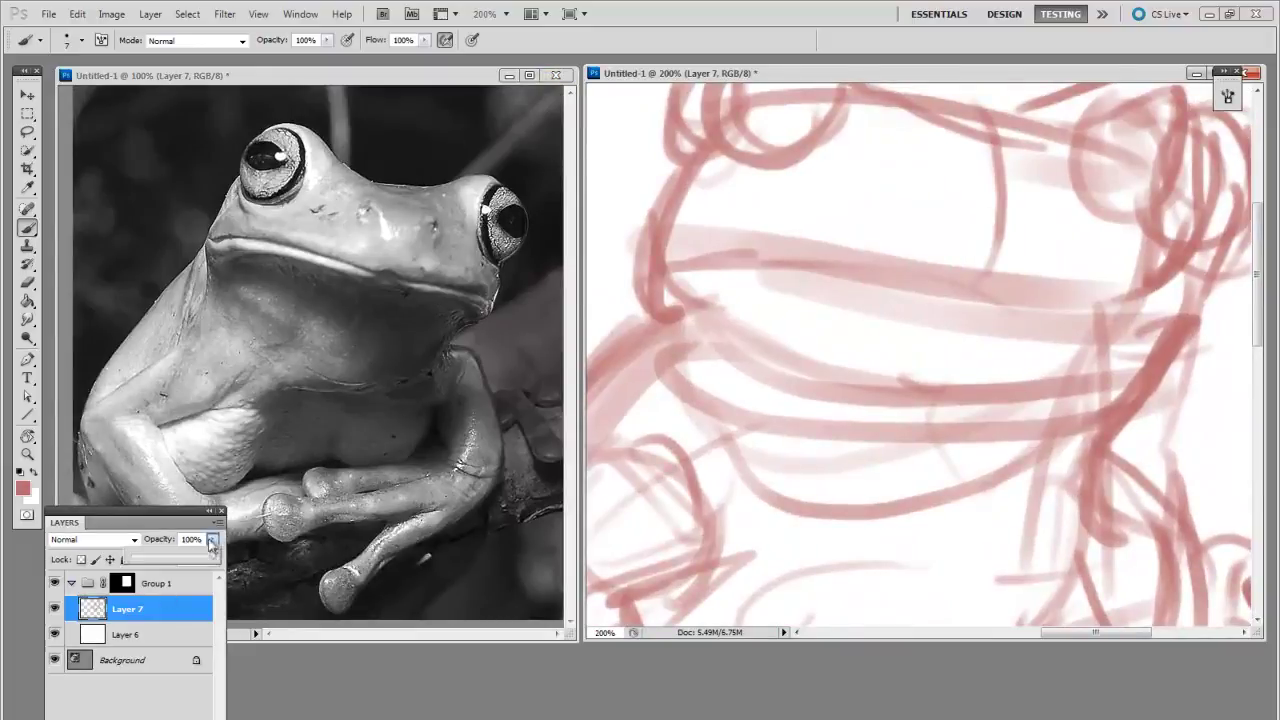
left_click_drag(152, 562, 158, 562)
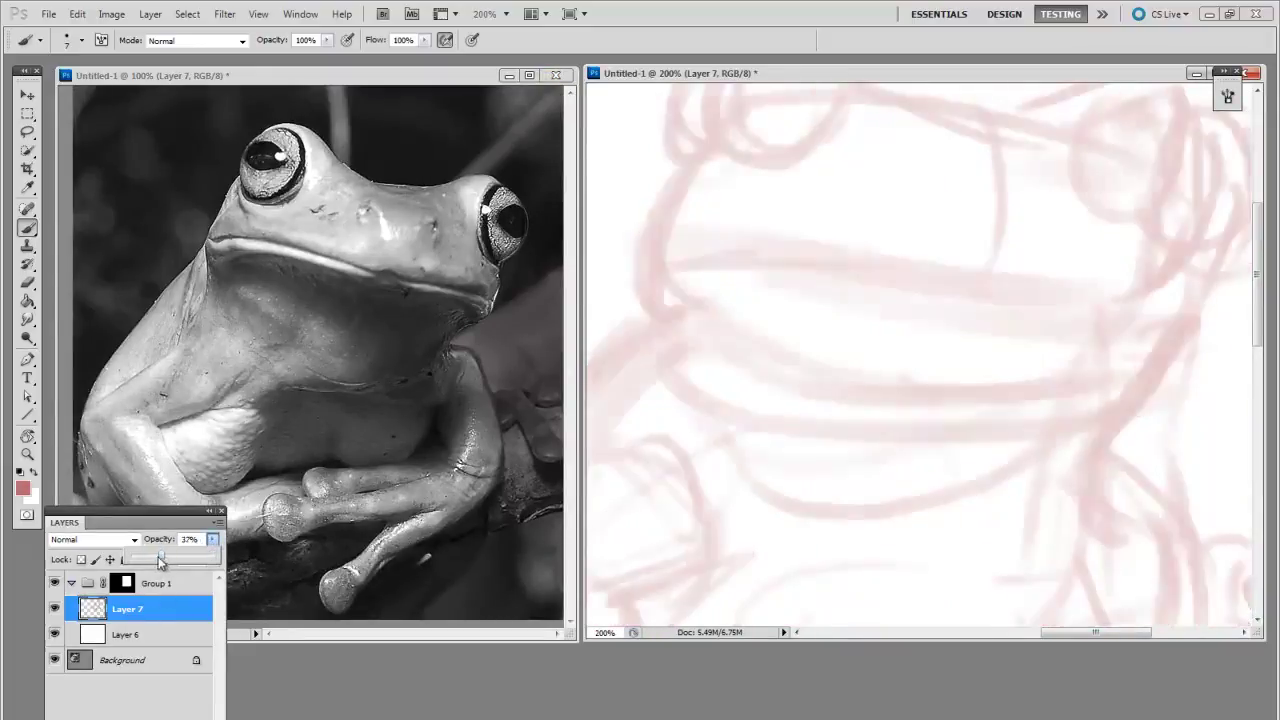
key("ctrl+alt+shift+n")
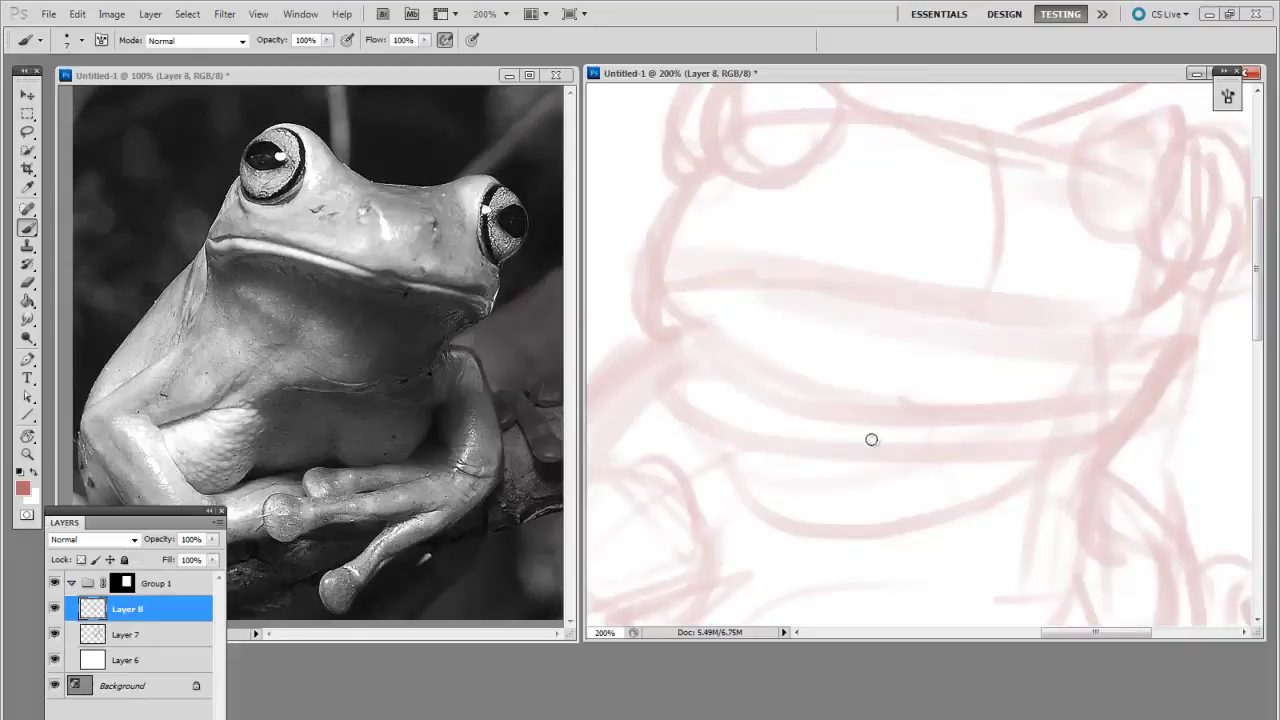
On Layer 8, trace the left side of the head from the eye down to the mouth corner with a 3 px brush.
left_click_drag(832, 450, 905, 481)
key("ctrl+minus")
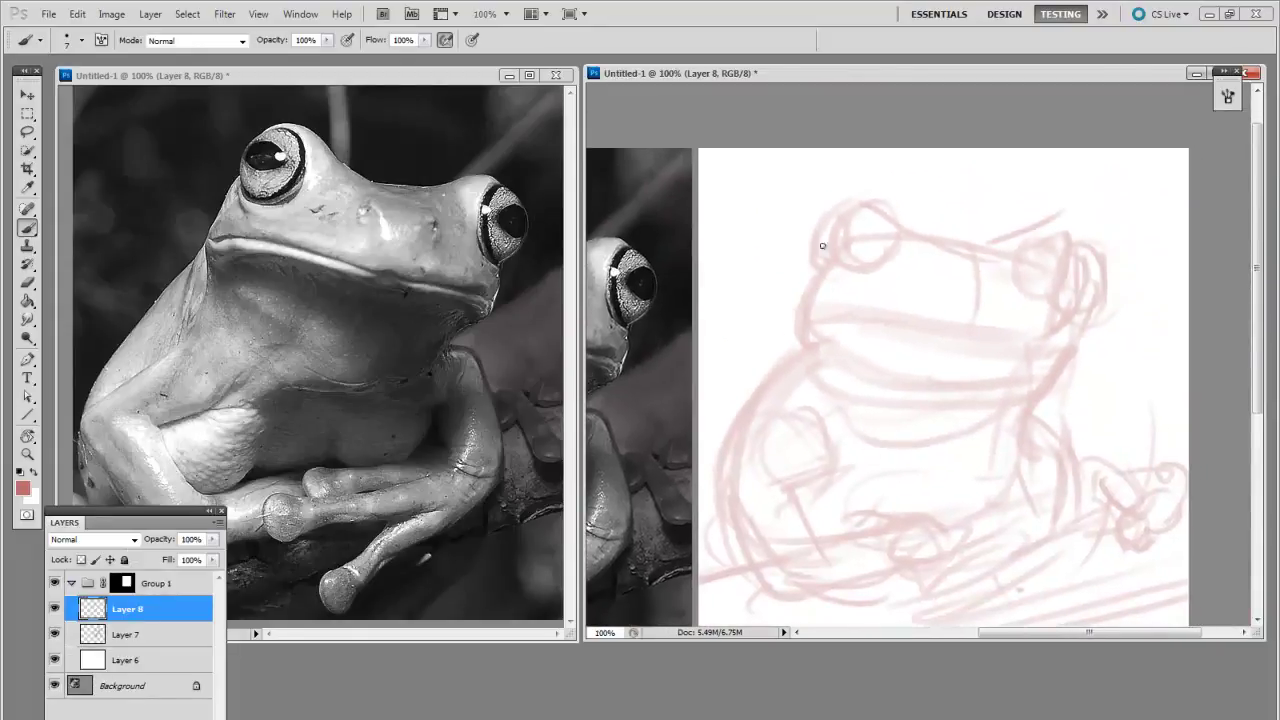
left_click_drag(814, 279, 825, 257)
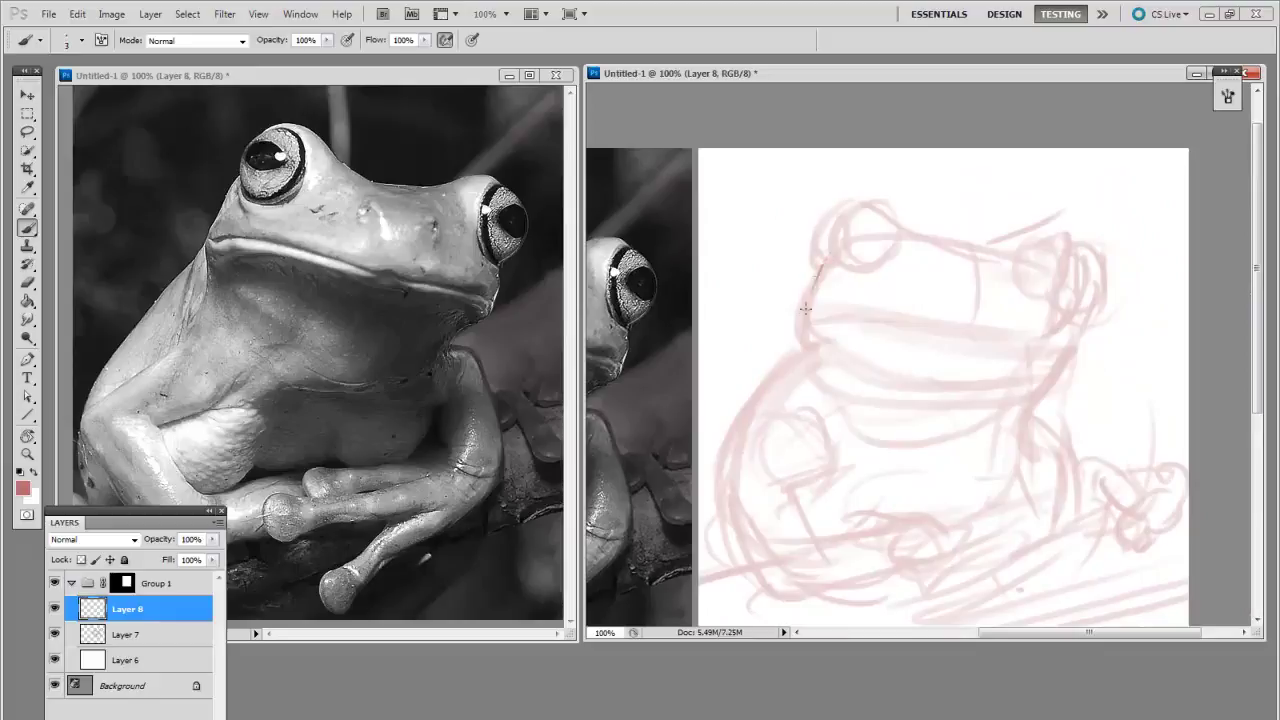
left_click_drag(806, 309, 803, 322)
left_click_drag(827, 260, 807, 308)
key("ctrl+plus")
mouse_move(927, 366)
left_mouse_down()
mouse_move(1043, 411)
mouse_move(1057, 433)
left_mouse_up()
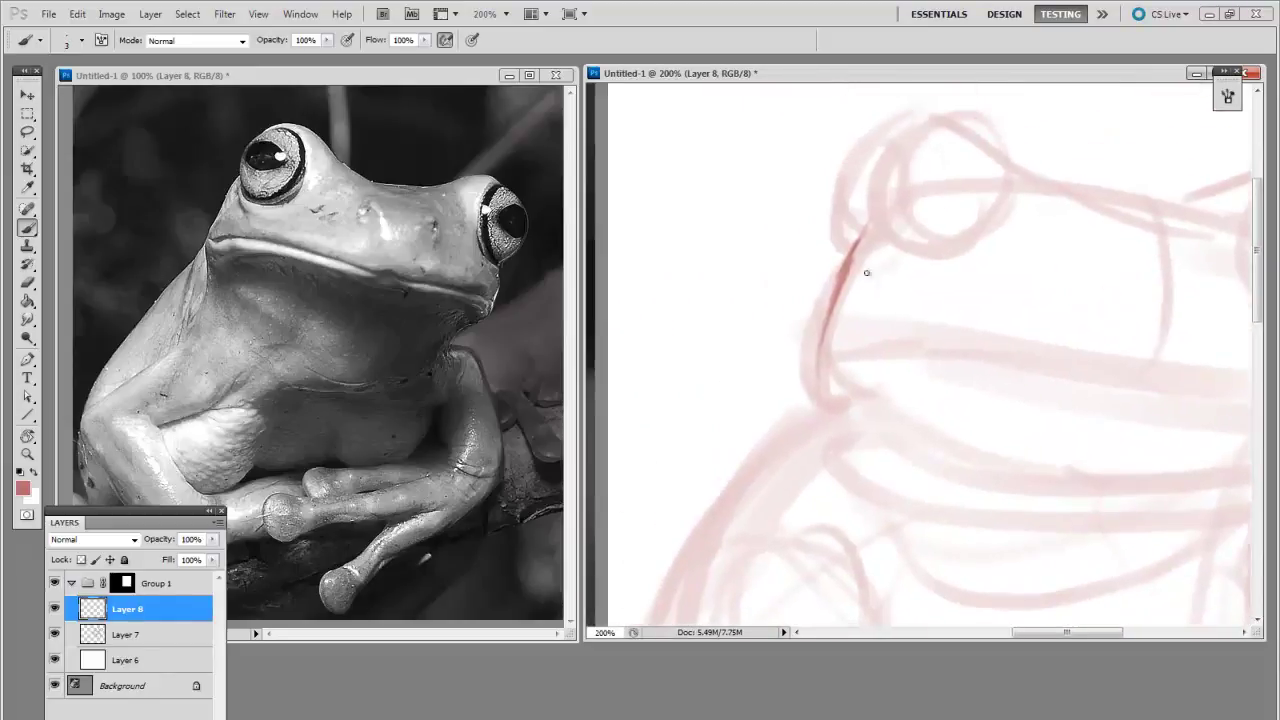
left_click_drag(823, 383, 837, 410)
left_click_drag(821, 345, 836, 409)
left_click_drag(834, 305, 826, 388)
scroll(890, 270, "up", 1)
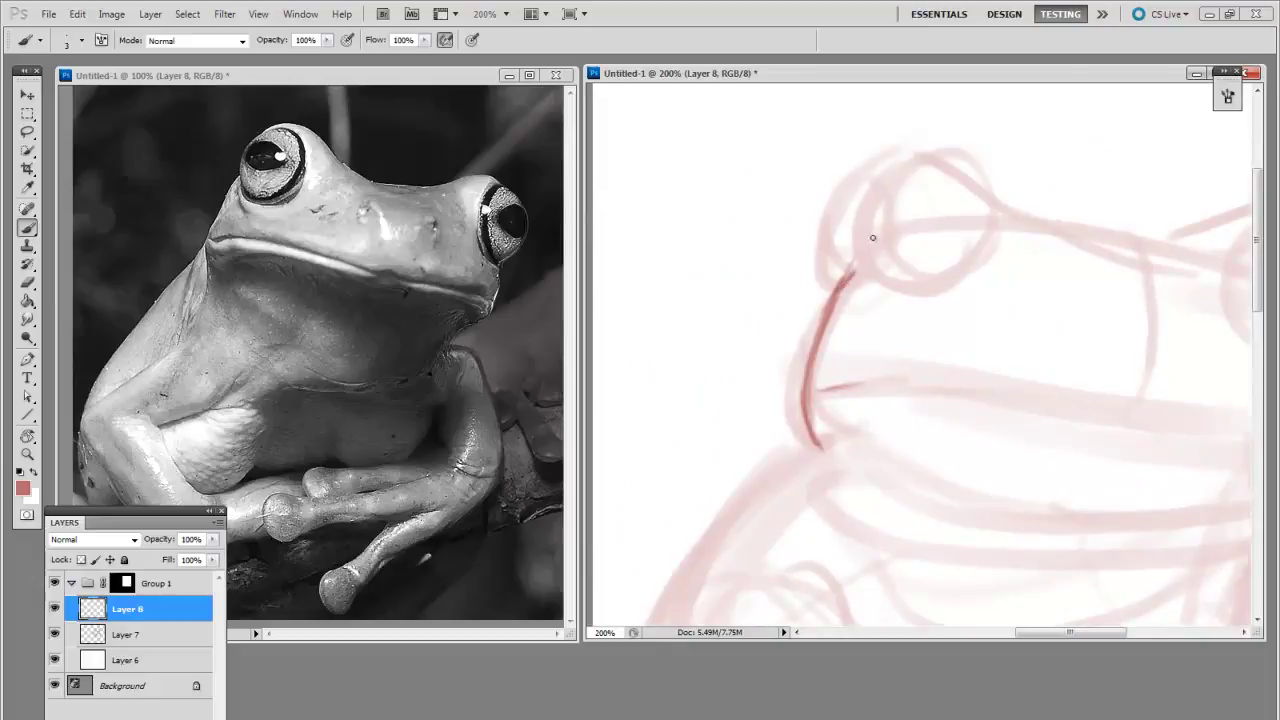
Draw the left eye as a tilted oval with a pupil, enclosed by a rounder eyeball contour.
mouse_move(915, 160)
left_mouse_down()
mouse_move(858, 245)
mouse_move(920, 165)
mouse_move(900, 280)
mouse_move(878, 175)
mouse_move(900, 275)
left_mouse_up()
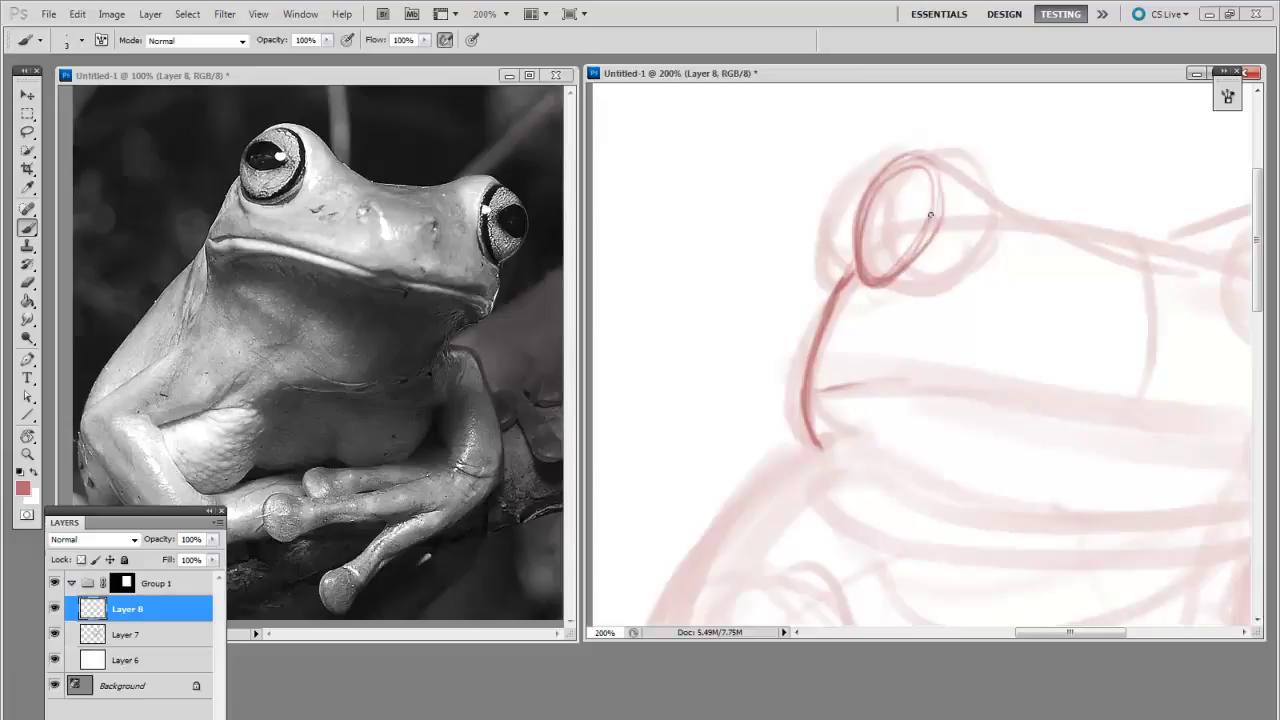
mouse_move(858, 226)
left_mouse_down()
mouse_move(892, 208)
mouse_move(865, 204)
mouse_move(876, 220)
mouse_move(938, 226)
mouse_move(930, 248)
left_mouse_up()
left_click_drag(842, 205, 962, 288)
mouse_move(830, 297)
left_mouse_down()
mouse_move(933, 291)
mouse_move(951, 274)
left_mouse_up()
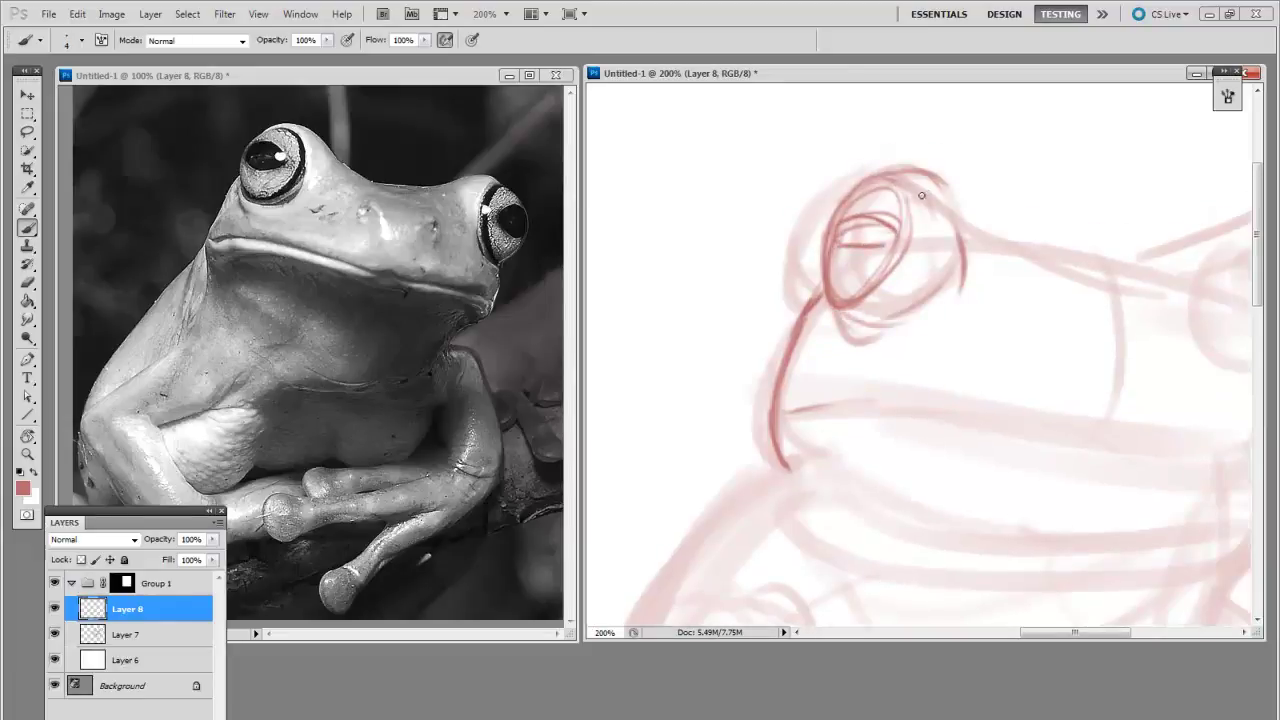
left_click_drag(925, 196, 962, 292)
left_click_drag(868, 326, 962, 244)
left_click_drag(914, 171, 950, 287)
mouse_move(835, 298)
left_mouse_down()
mouse_move(850, 314)
mouse_move(934, 281)
mouse_move(951, 250)
mouse_move(908, 322)
mouse_move(966, 272)
left_mouse_up()
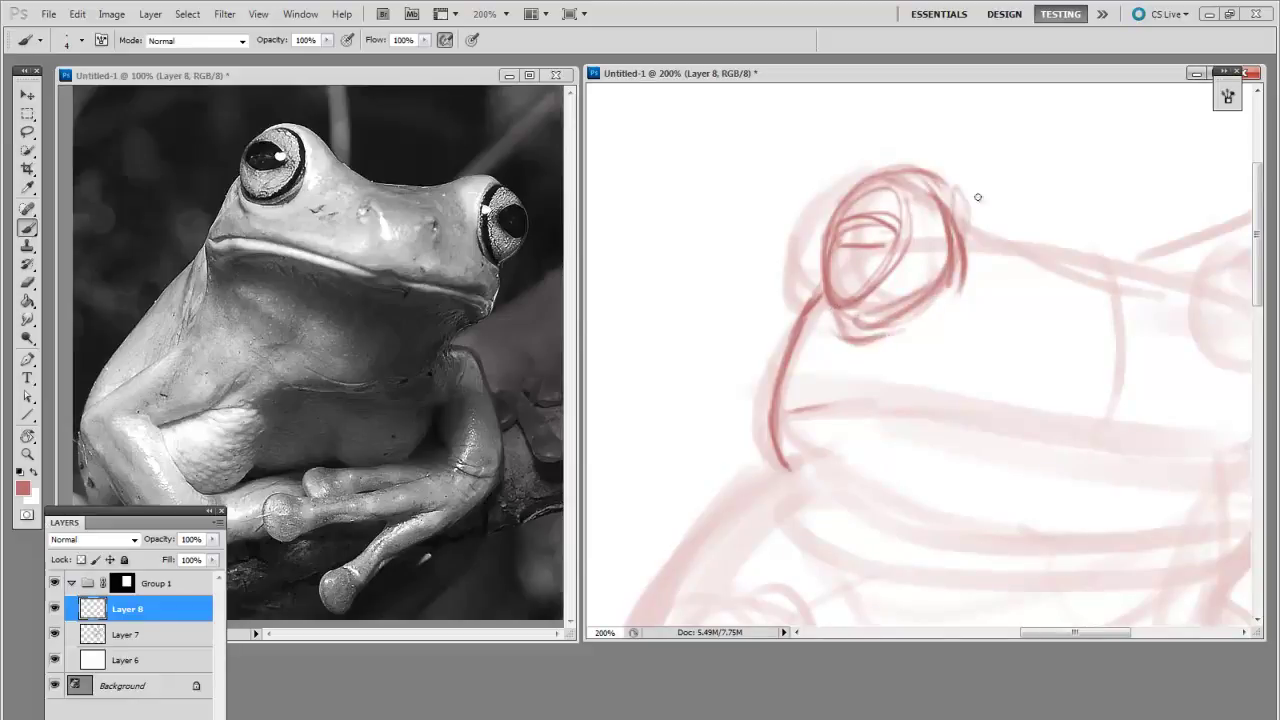
Draw the ridge over the left eye sloping down into the forehead, erasing and redrawing stray strokes.
left_click_drag(908, 167, 990, 237)
left_click_drag(950, 163, 1016, 227)
left_click_drag(1020, 350, 868, 342)
key("e")
left_click_drag(866, 231, 860, 220)
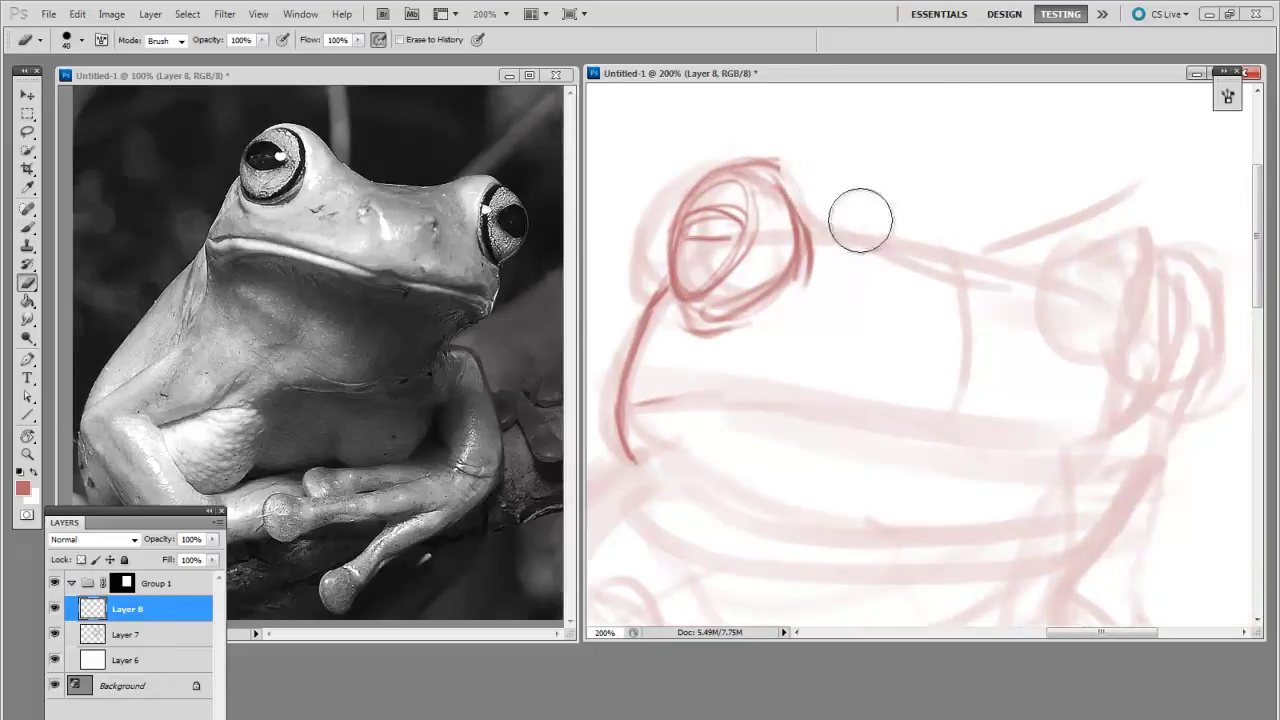
key("b")
mouse_move(758, 163)
left_mouse_down()
mouse_move(838, 203)
mouse_move(866, 242)
left_mouse_up()
mouse_move(789, 184)
left_mouse_down()
mouse_move(880, 249)
mouse_move(904, 246)
left_mouse_up()
left_click_drag(966, 389, 1042, 435)
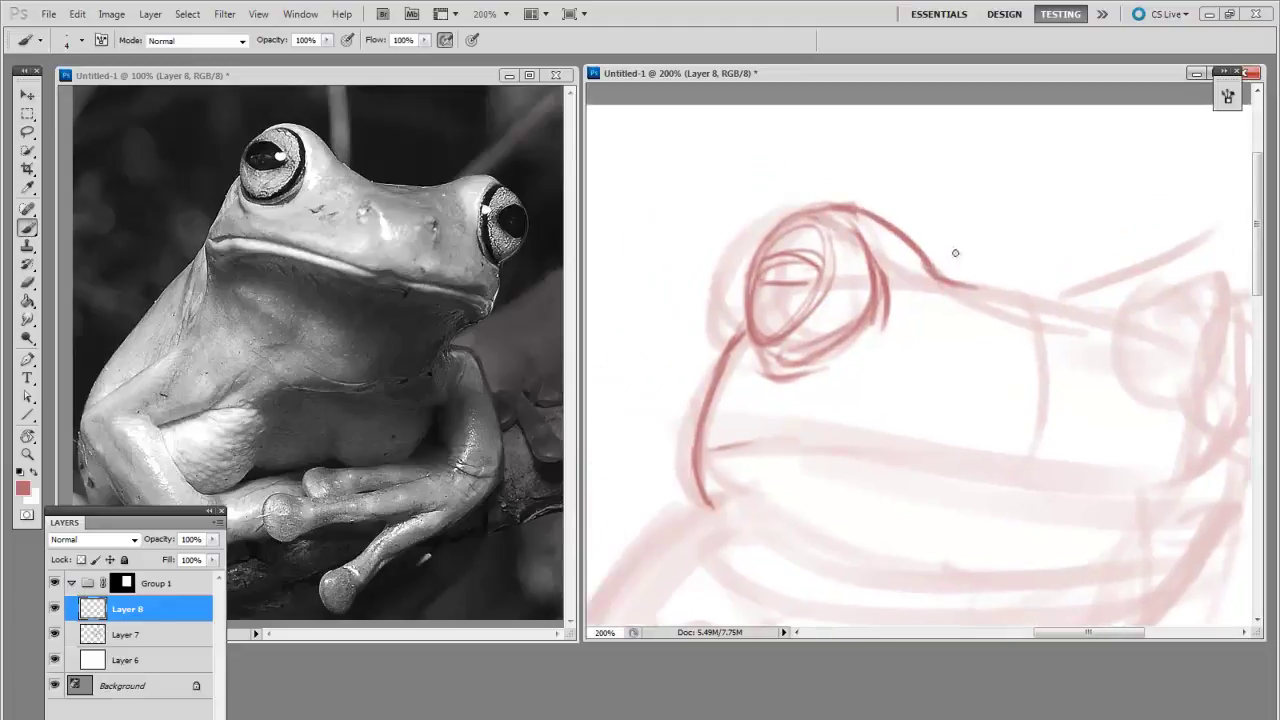
left_click_drag(936, 272, 1014, 309)
Extend the forehead line up over the right eye, outline the narrow right eye, and erase the excess strokes.
left_click_drag(1071, 351, 1027, 345)
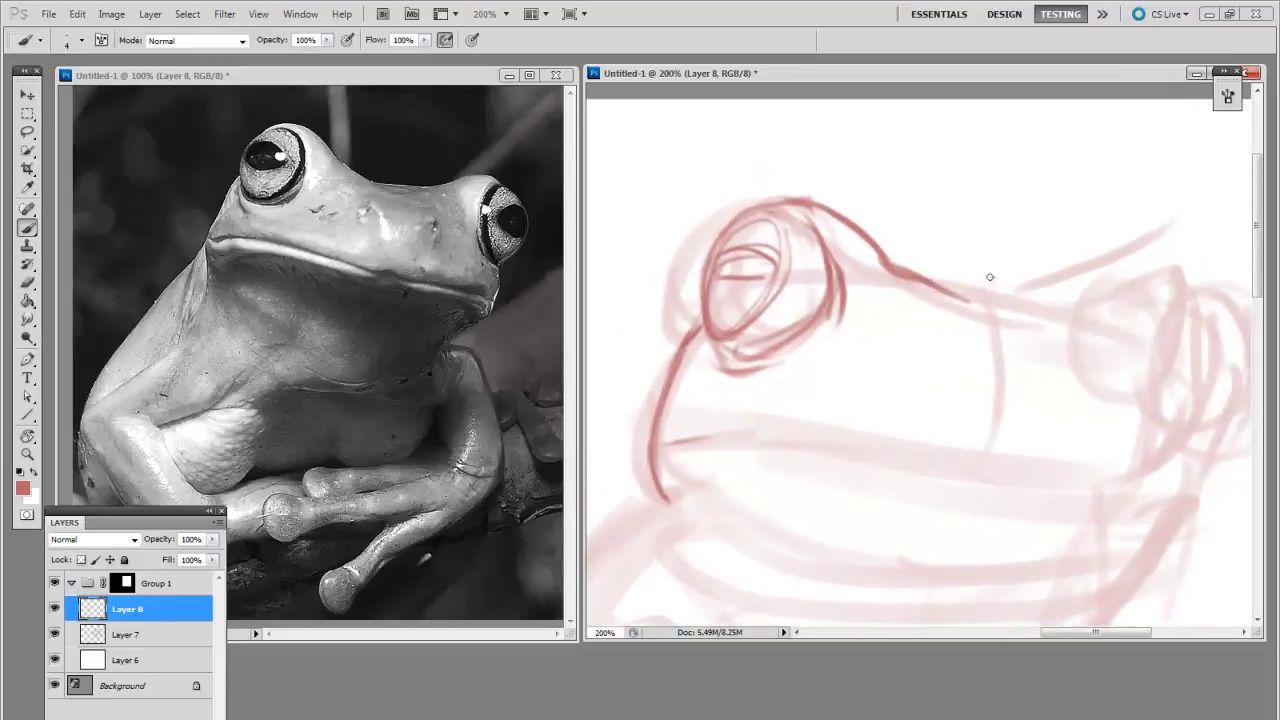
mouse_move(940, 287)
left_mouse_down()
mouse_move(1086, 298)
mouse_move(1094, 277)
left_mouse_up()
left_click_drag(1128, 275, 1040, 274)
mouse_move(966, 295)
left_mouse_down()
mouse_move(1096, 247)
mouse_move(1097, 264)
left_mouse_up()
mouse_move(994, 287)
left_mouse_down()
mouse_move(1079, 260)
mouse_move(1100, 292)
mouse_move(1088, 362)
mouse_move(1111, 430)
left_mouse_up()
key("e")
left_click_drag(1080, 311, 1086, 398)
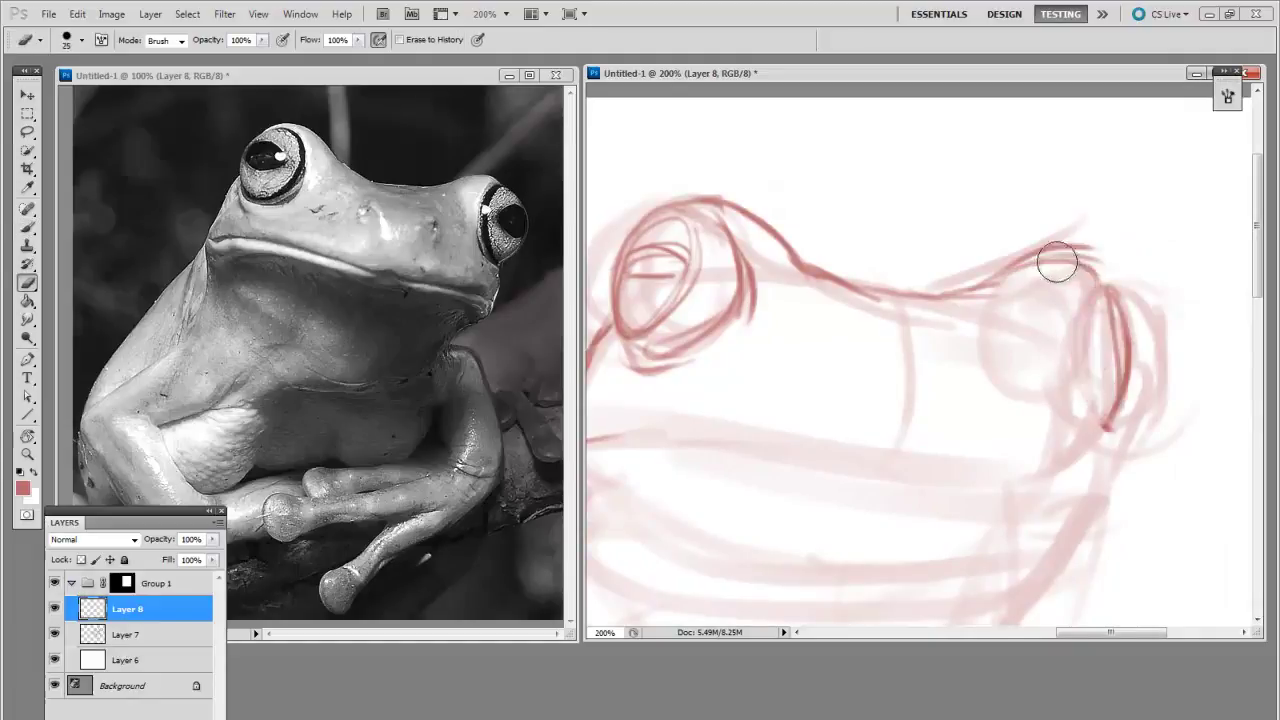
Redraw the brow arching over the right eye and darken the narrow eye shape beneath it.
key("b")
mouse_move(1057, 263)
left_mouse_down()
mouse_move(1097, 282)
mouse_move(1090, 265)
mouse_move(1114, 416)
mouse_move(1105, 306)
mouse_move(1123, 378)
mouse_move(1128, 300)
left_mouse_up()
left_click_drag(1095, 495, 1133, 482)
mouse_move(1152, 273)
left_mouse_down()
mouse_move(1128, 373)
mouse_move(1150, 396)
mouse_move(1142, 413)
left_mouse_up()
left_click_drag(1044, 430, 1080, 416)
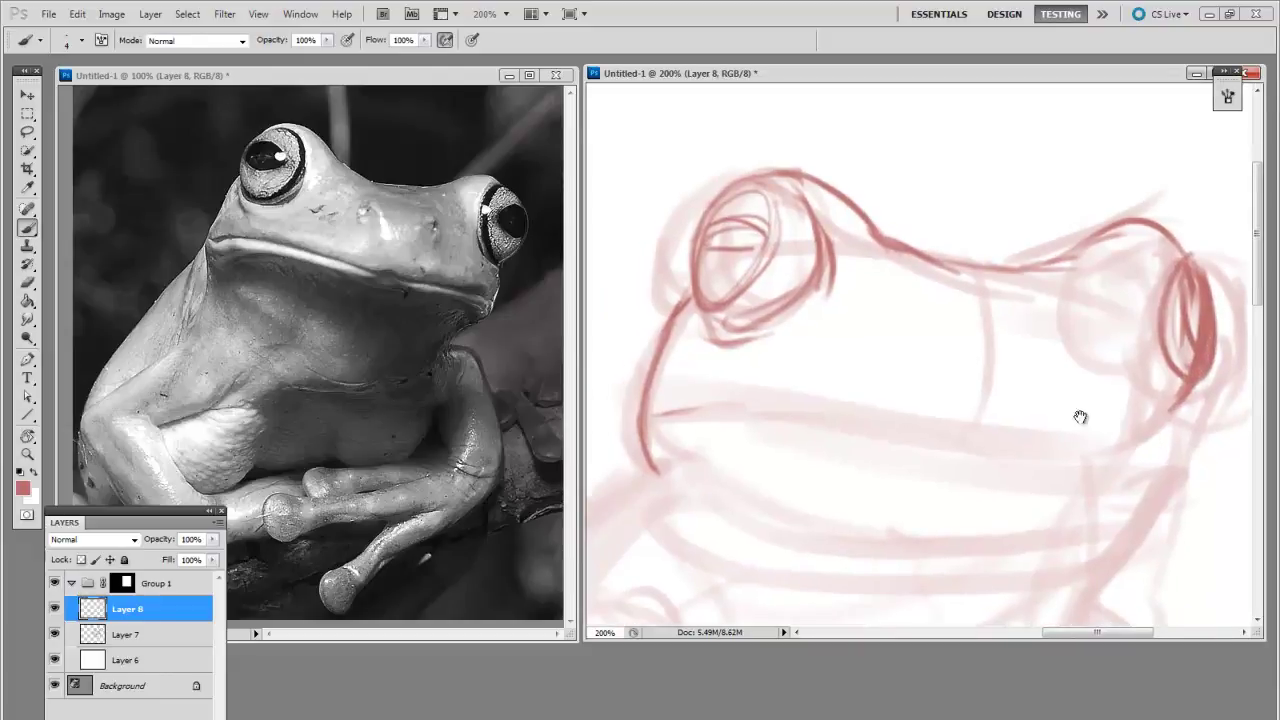
Draw the mouth line across the face from the left corner to the right cheek.
left_click(950, 329)
left_click_drag(1057, 465, 1067, 463)
mouse_move(690, 429)
left_mouse_down()
mouse_move(716, 419)
mouse_move(690, 428)
left_mouse_up()
left_click_drag(901, 437, 839, 423)
mouse_move(624, 411)
left_mouse_down()
mouse_move(716, 404)
mouse_move(1030, 447)
left_mouse_up()
left_click_drag(922, 440, 1110, 456)
mouse_move(1030, 459)
left_mouse_down()
mouse_move(1089, 477)
mouse_move(1089, 514)
mouse_move(1064, 508)
left_mouse_up()
left_click_drag(828, 435, 1056, 458)
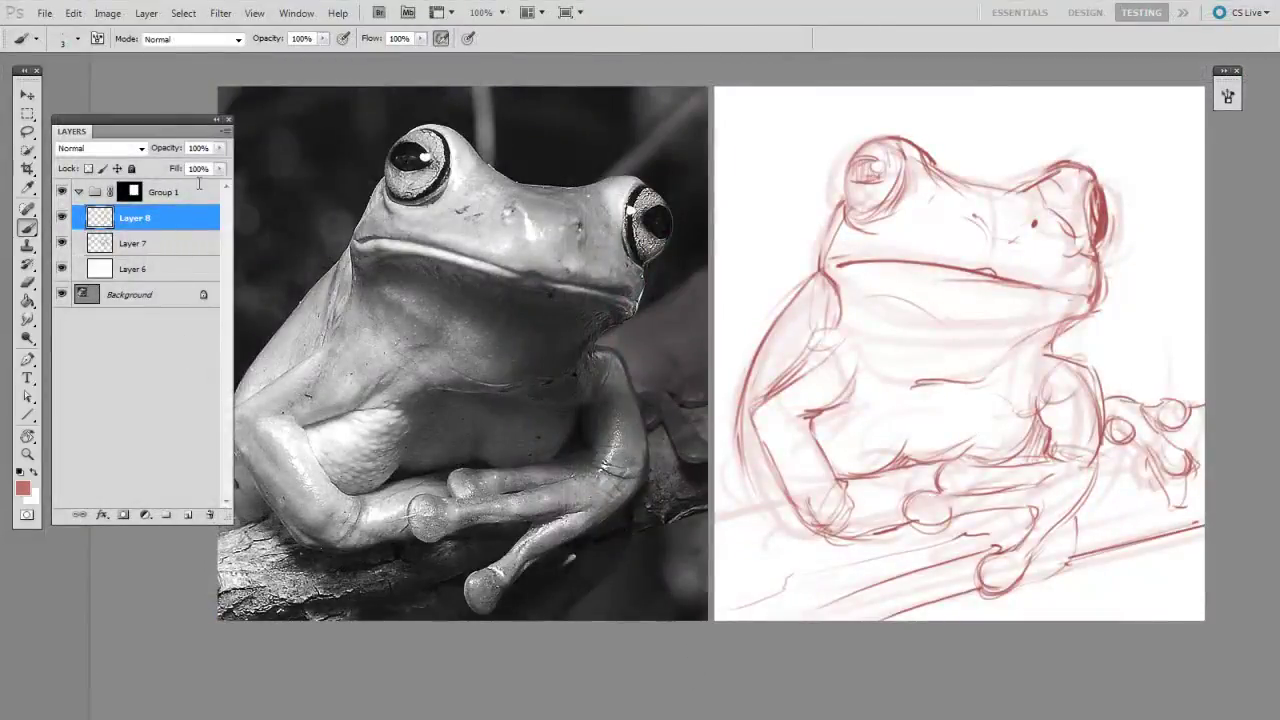
Merge the refined sketch layer into the layer beneath and lower the merged layer's opacity to 31%.
key("ctrl+e")
left_click(220, 148)
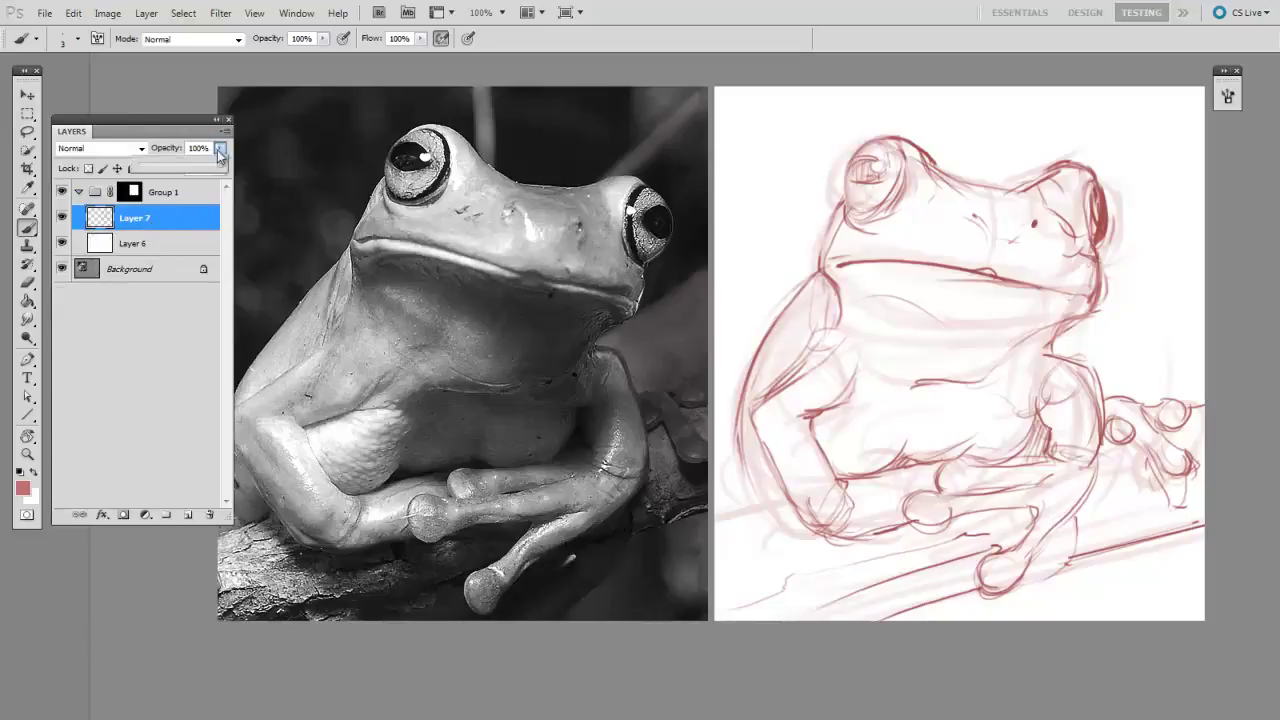
left_click(166, 167)
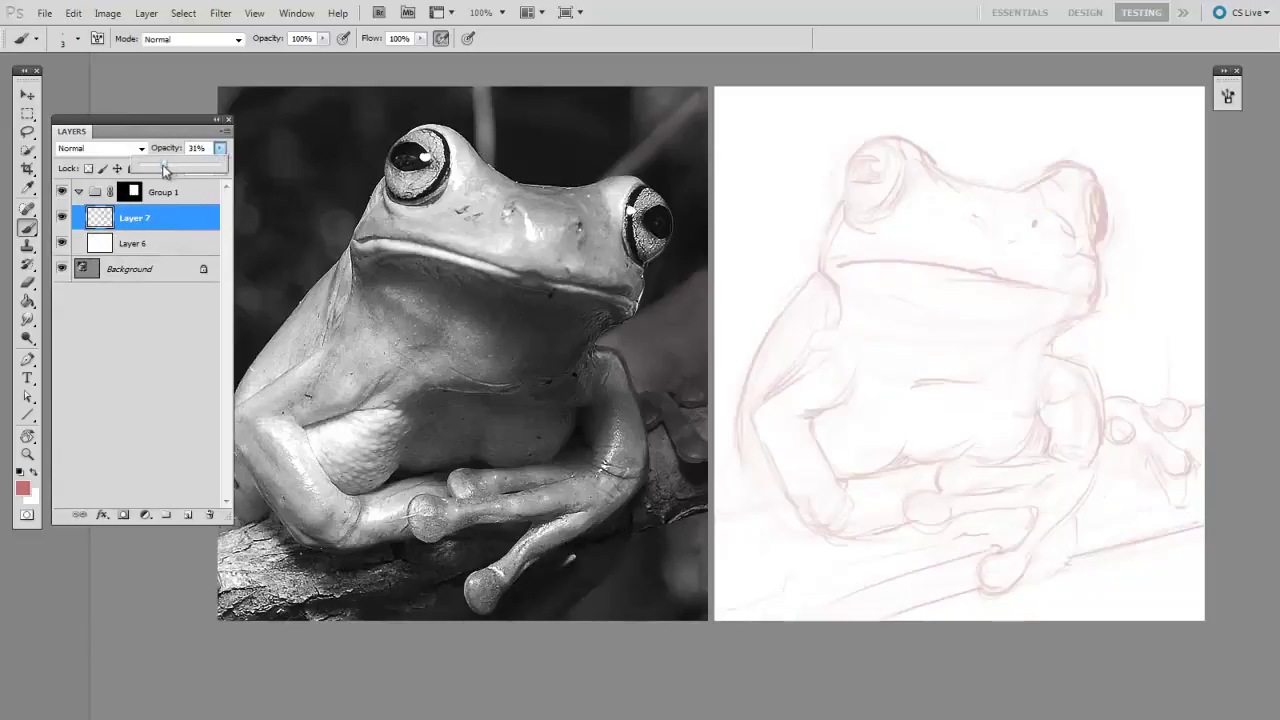
left_click_drag(166, 172, 164, 172)
key("ctrl+plus")
left_click_drag(886, 555, 817, 586)
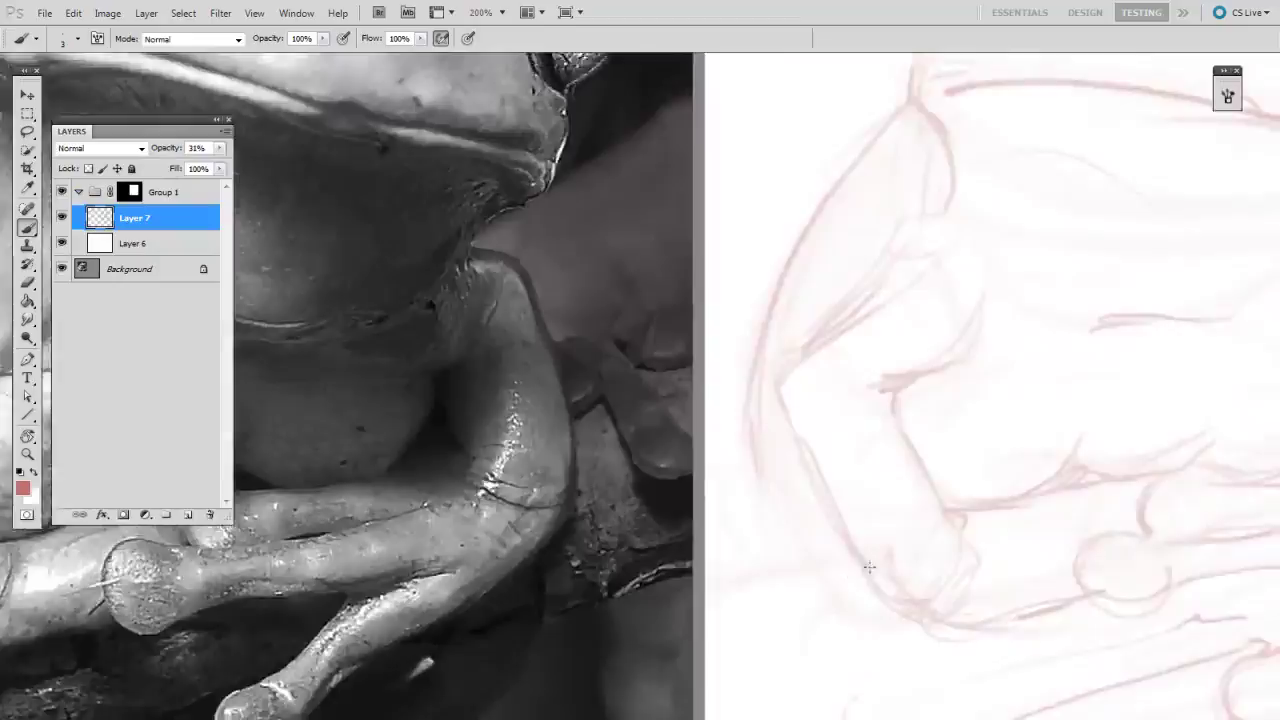
key("ctrl+minus")
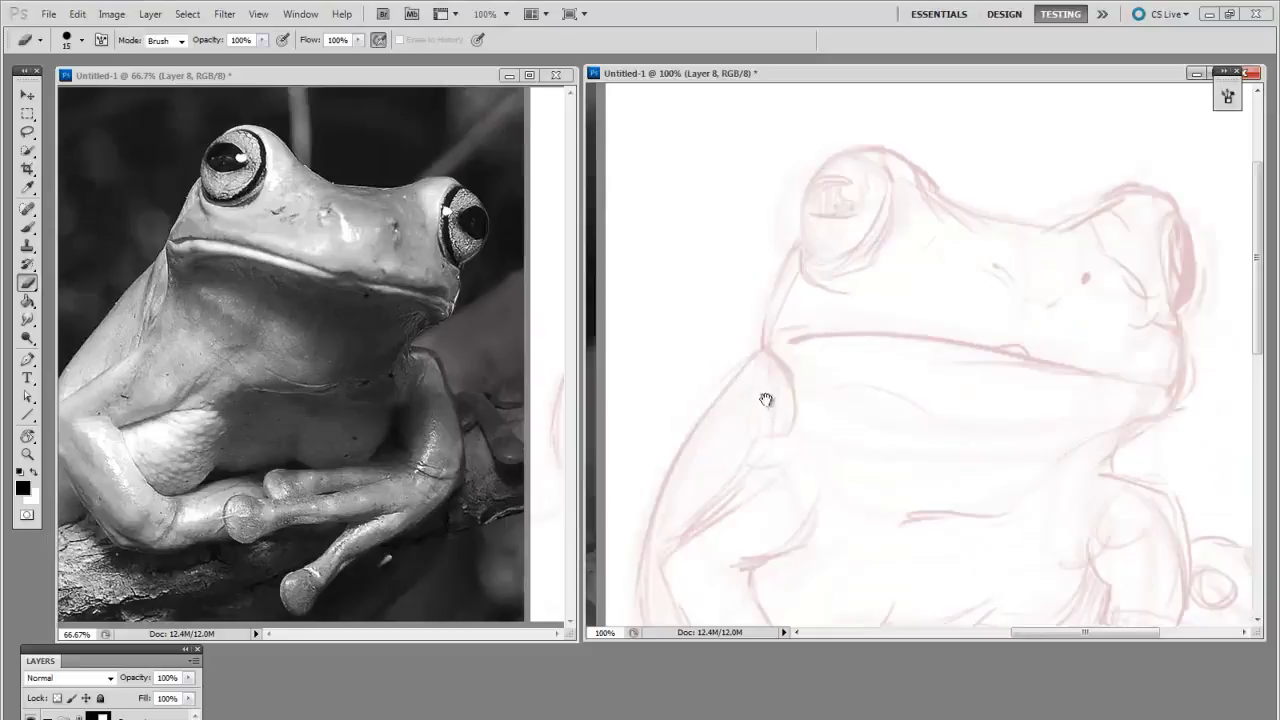
right_click(759, 321)
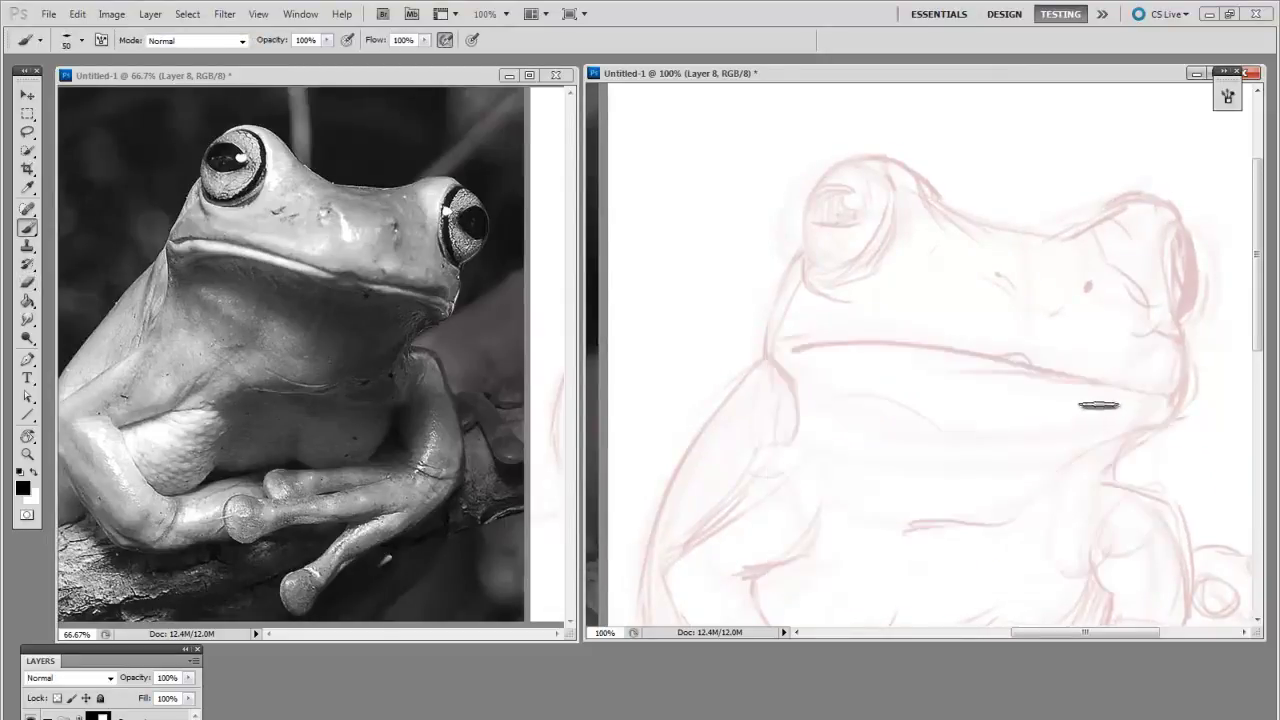
left_click(1099, 405)
key("e")
left_click_drag(1115, 408, 1077, 406)
mouse_move(754, 413)
left_mouse_down()
mouse_move(766, 411)
mouse_move(813, 494)
mouse_move(808, 540)
left_mouse_up()
Choose the hard round 35 px brush for inking and reduce its size to 4 px.
key("ctrl+plus")
key("b")
right_click(811, 357)
left_click(1134, 455)
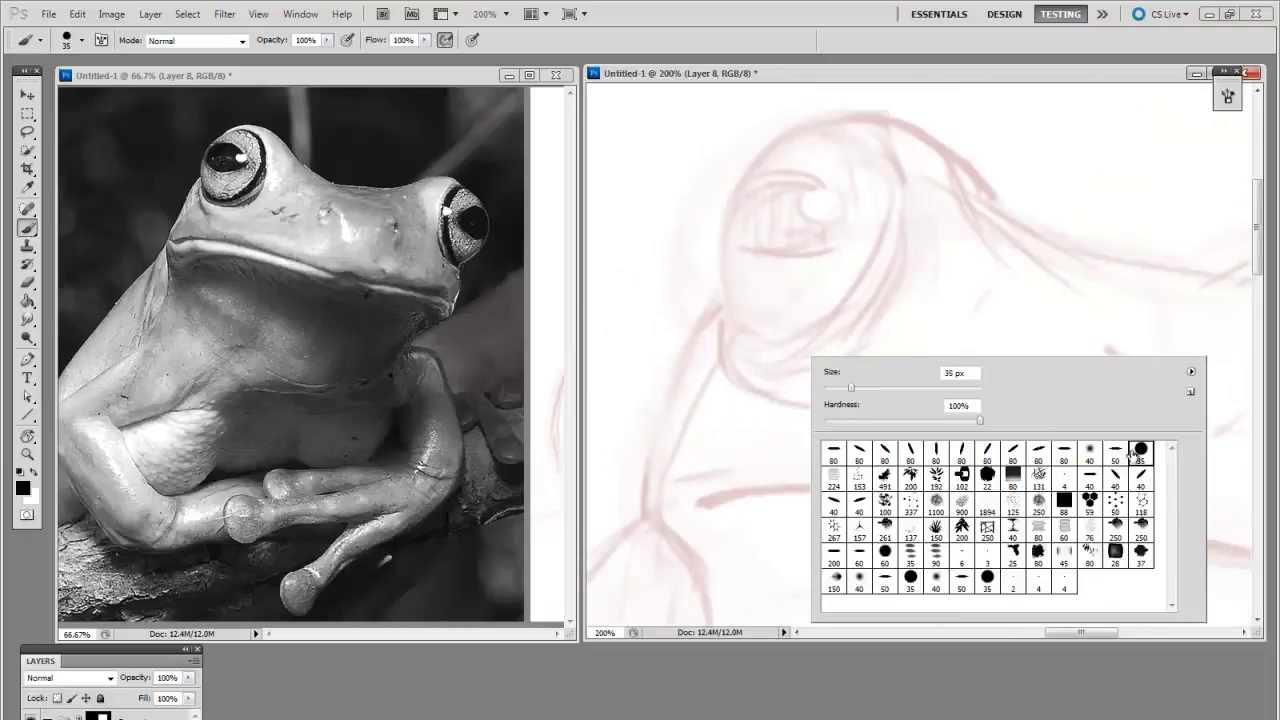
key("Return")
left_click_drag(750, 469, 780, 529)
key("bracketleft")
key("bracketleft")
key("bracketleft")
key("bracketleft")
key("bracketleft")
key("bracketleft")
key("bracketleft")
key("bracketleft")
key("bracketleft")
key("bracketleft")
key("bracketleft")
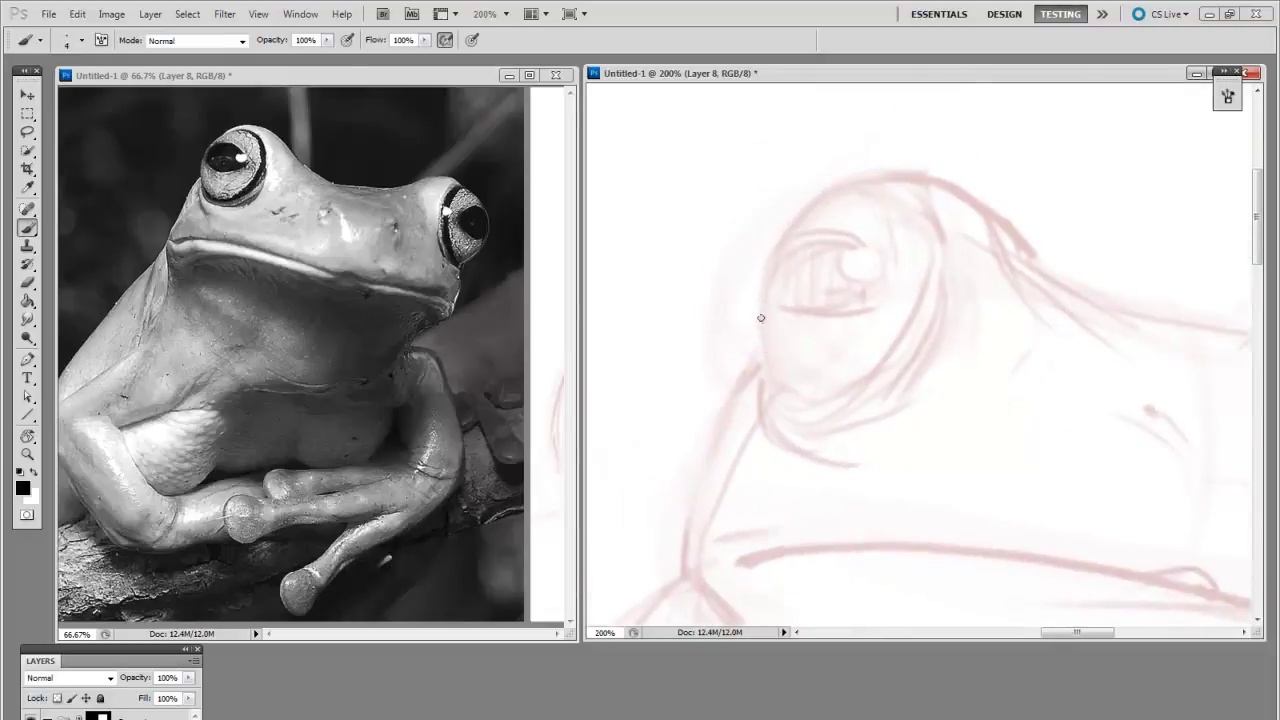
Ink the outer edge of the left eye in black over the sketch and start the head contour below it.
left_click_drag(775, 393, 760, 308)
left_click_drag(771, 380, 778, 250)
left_click_drag(754, 400, 796, 391)
left_click_drag(812, 262, 880, 181)
left_click_drag(803, 358, 776, 389)
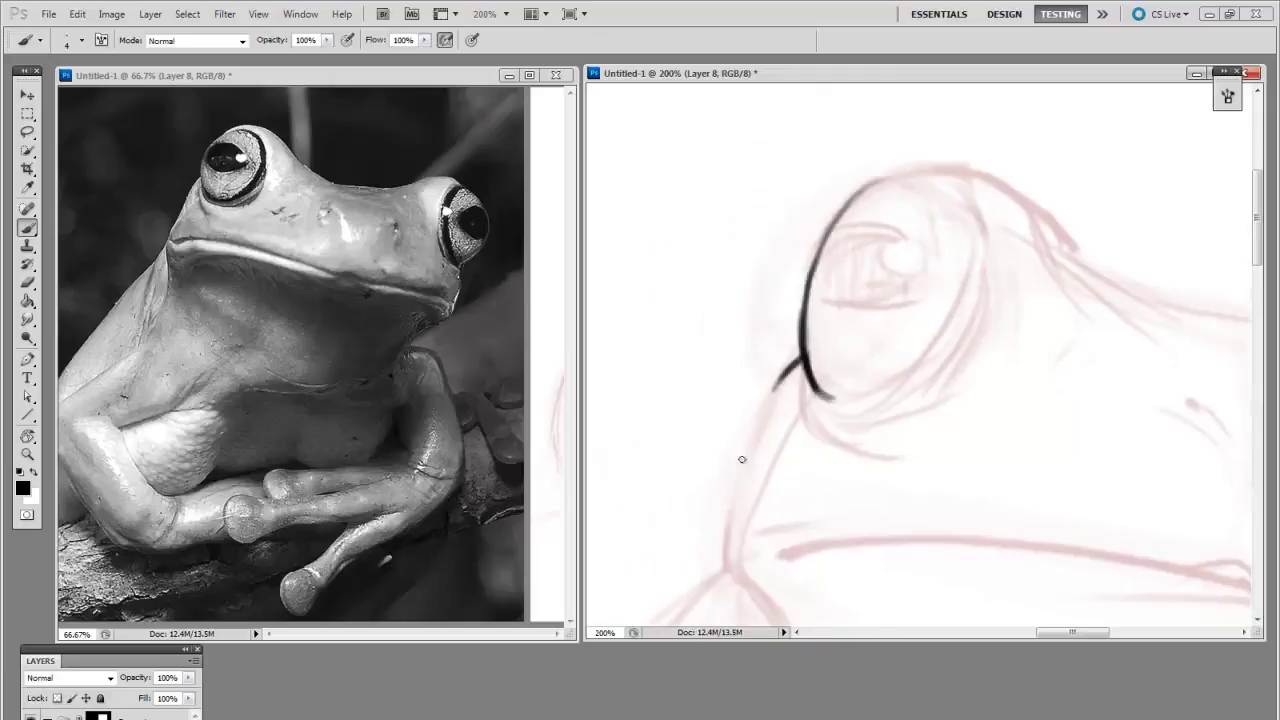
Ink the side of the head from the left eye down to the mouth corner, reinforcing the line.
left_click_drag(728, 555, 747, 465)
mouse_move(780, 380)
left_mouse_down()
mouse_move(736, 483)
mouse_move(786, 365)
left_mouse_up()
left_click_drag(770, 412, 800, 358)
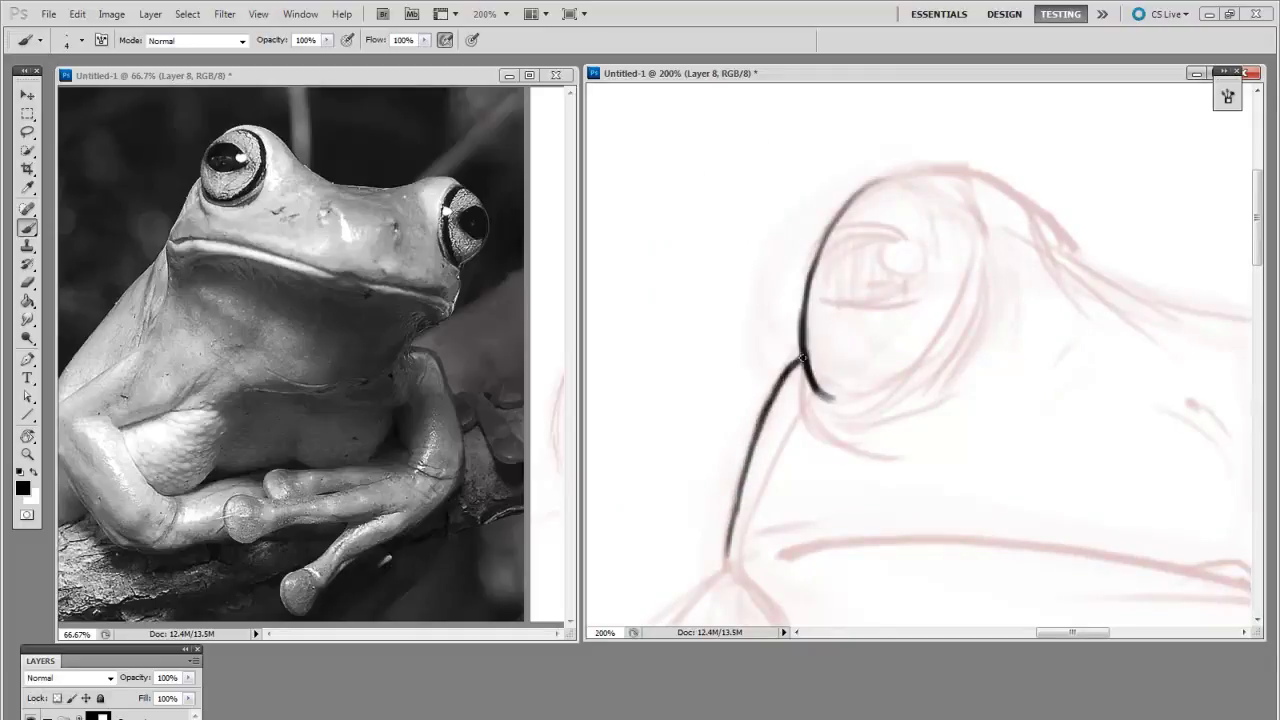
scroll(954, 500, "down", 3)
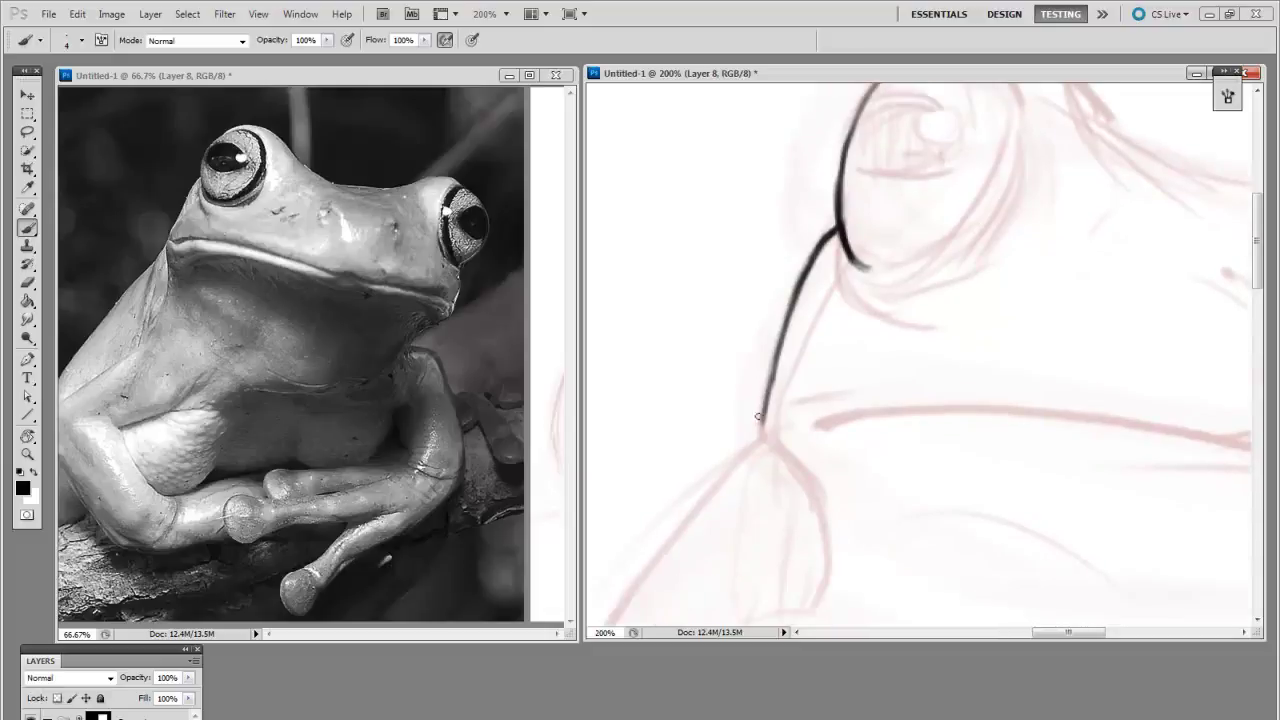
left_click_drag(760, 430, 784, 317)
Extend the inked left eye outline over its top and add a short eyelid curve beneath the eye.
left_click_drag(864, 431, 808, 500)
left_click_drag(935, 182, 928, 202)
left_click_drag(838, 148, 916, 131)
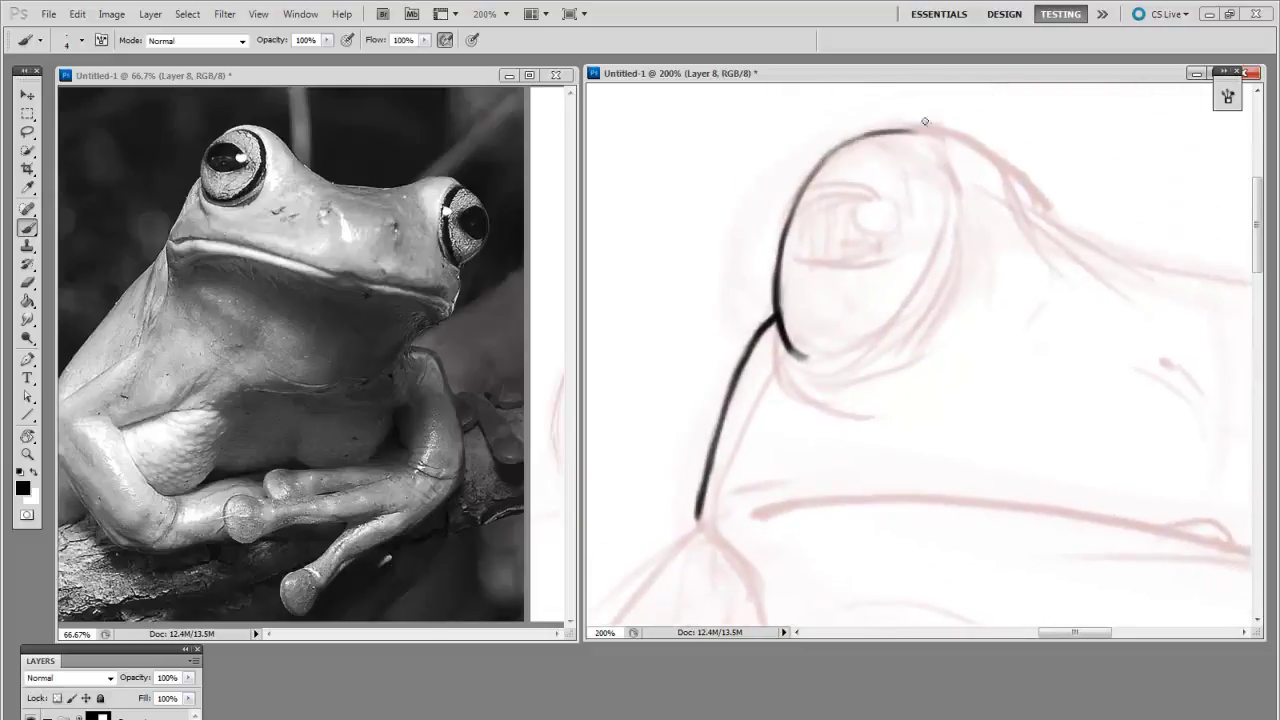
mouse_move(832, 152)
left_mouse_down()
mouse_move(874, 131)
mouse_move(846, 144)
left_mouse_up()
left_click_drag(920, 541, 923, 555)
mouse_move(796, 405)
left_mouse_down()
mouse_move(787, 322)
mouse_move(784, 392)
left_mouse_up()
Clean up the outer edge of the left eye's ink line with a smaller eraser.
key("e")
key("ctrl+minus")
key("ctrl+minus")
key("ctrl+minus")
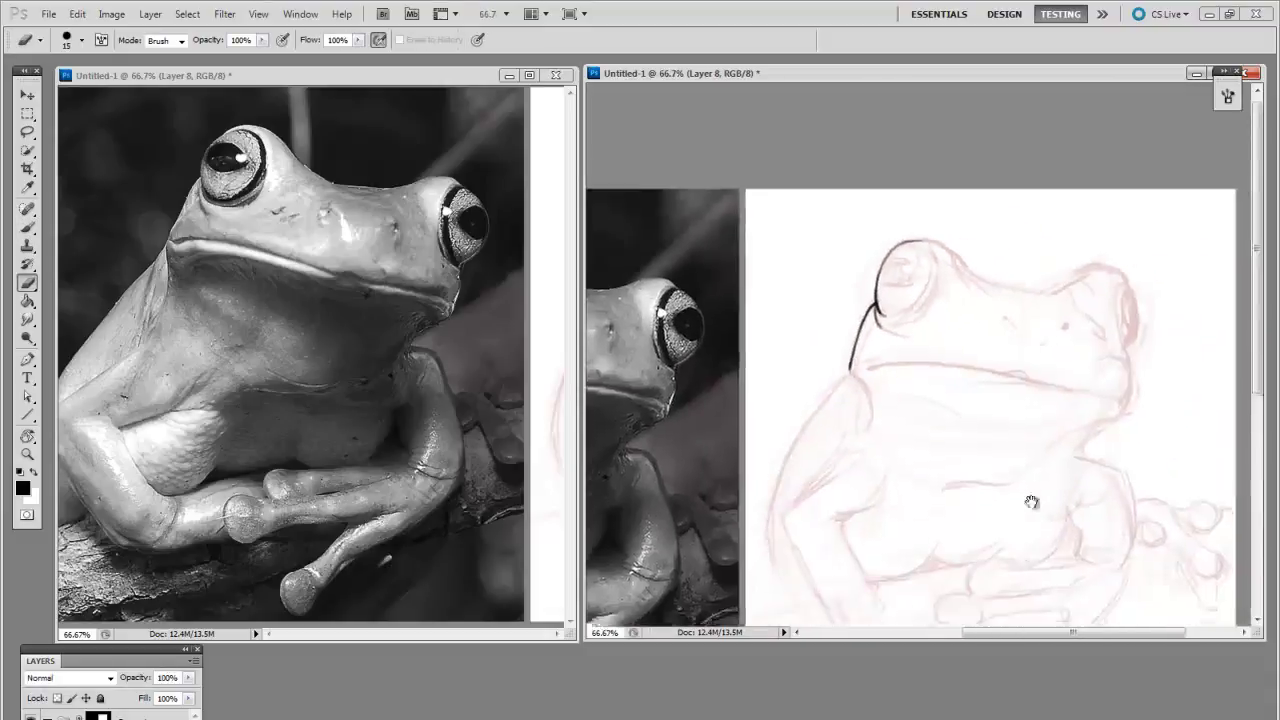
key("ctrl+plus")
key("ctrl+plus")
left_click_drag(1045, 300, 956, 514)
key("ctrl+plus")
key("bracketleft")
key("bracketleft")
left_click_drag(734, 328, 734, 224)
scroll(926, 414, "up", 1)
key("b")
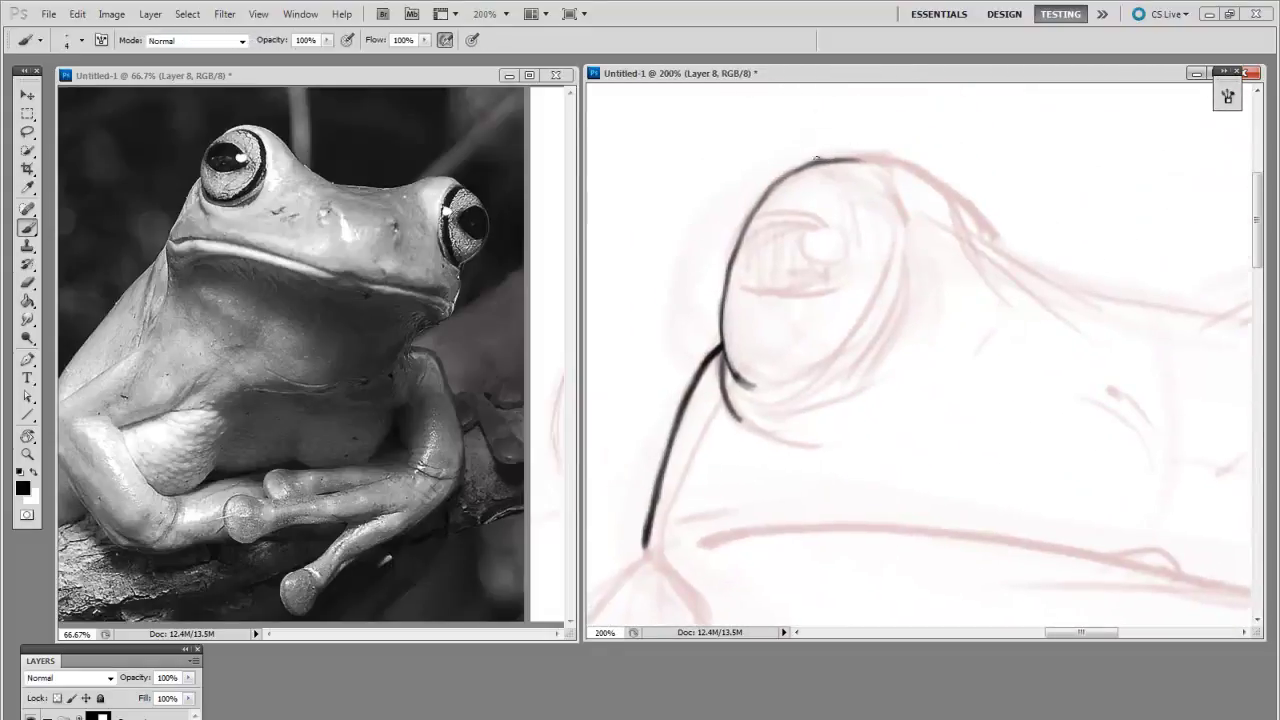
Ink the top and inner side of the left eye, erasing the first stroke and redrawing it with a 3 px brush.
left_click_drag(836, 158, 910, 244)
key("e")
left_click_drag(898, 184, 911, 245)
key("b")
key("bracketleft")
mouse_move(894, 187)
left_mouse_down()
mouse_move(881, 306)
mouse_move(906, 226)
mouse_move(897, 183)
mouse_move(892, 288)
mouse_move(859, 320)
left_mouse_up()
key("e")
key("b")
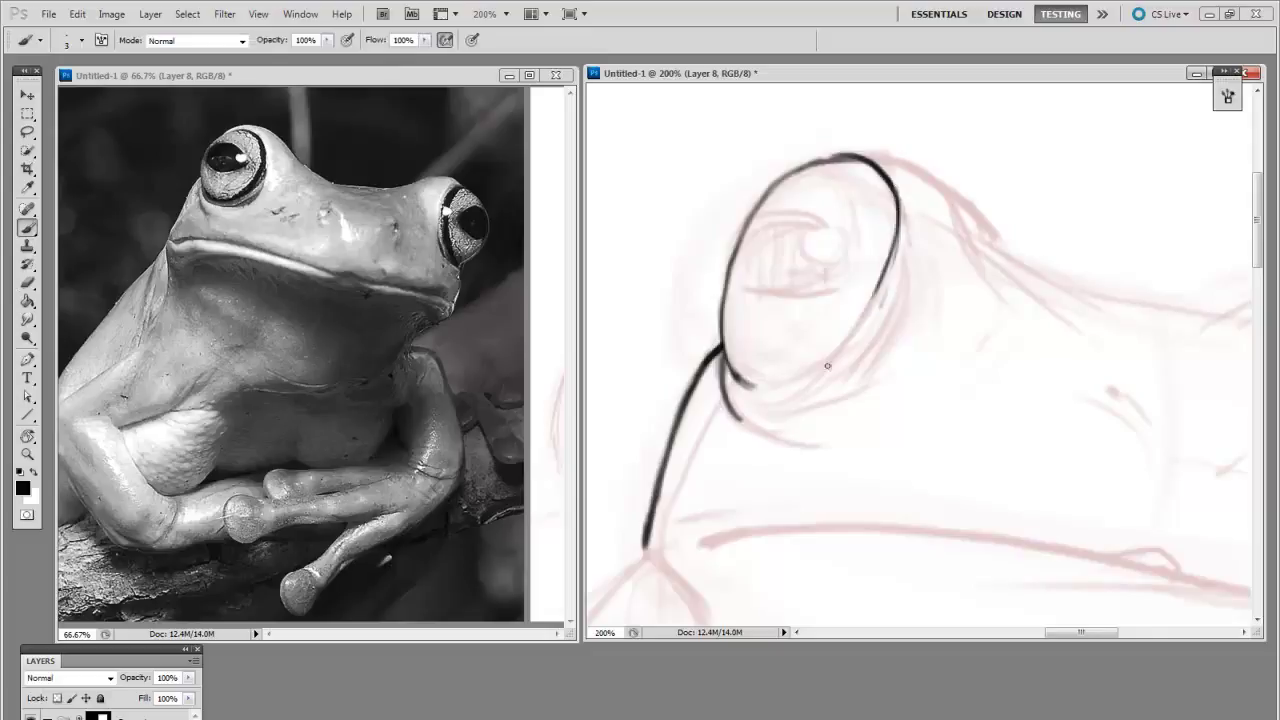
Continue the left eye's inner contour down toward its lower edge, tidying the line with the eraser.
key("e")
key("ctrl+plus")
mouse_move(899, 246)
left_mouse_down()
mouse_move(869, 457)
mouse_move(775, 483)
mouse_move(762, 516)
left_mouse_up()
key("b")
left_click_drag(816, 405, 772, 495)
left_click_drag(823, 455, 919, 326)
left_click_drag(872, 365, 793, 448)
key("e")
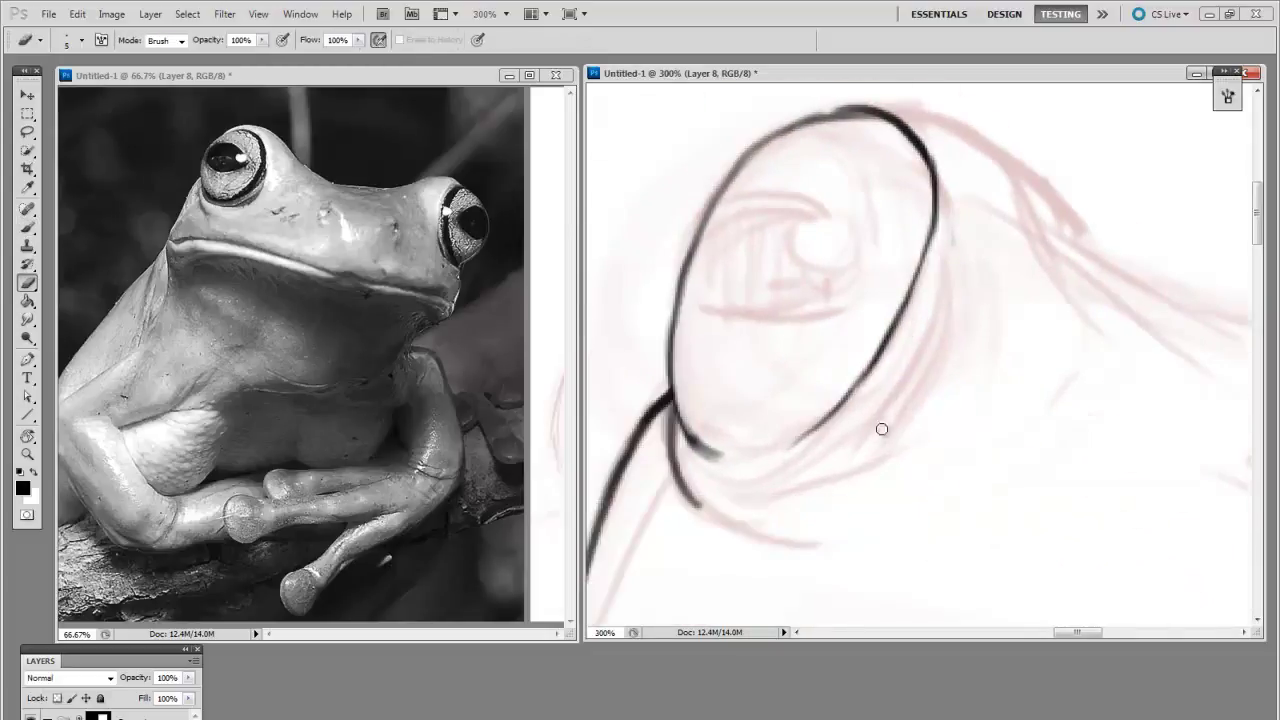
mouse_move(880, 448)
left_mouse_down()
mouse_move(929, 457)
mouse_move(919, 451)
left_mouse_up()
key("b")
key("b")
Ink the left eye's pupil with lower and upper curves and a round highlight notch, cleaning up the line ends.
left_click_drag(727, 302, 870, 314)
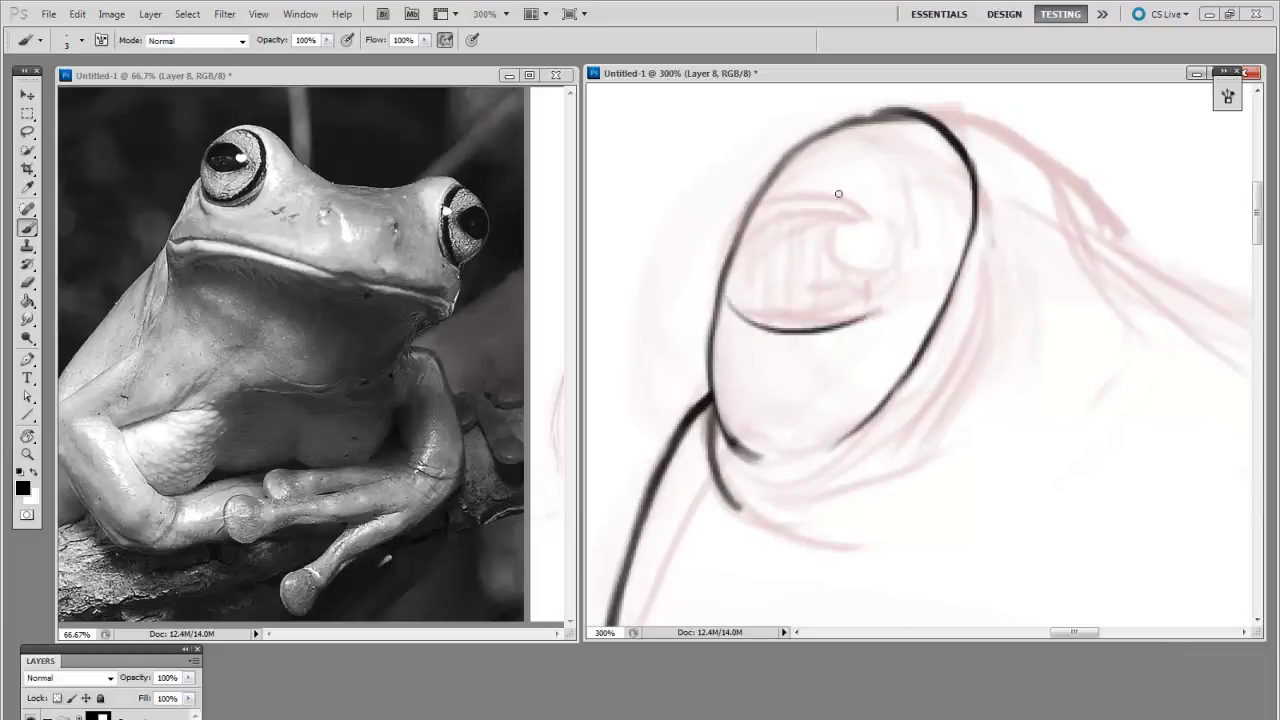
mouse_move(752, 210)
left_mouse_down()
mouse_move(884, 216)
mouse_move(870, 280)
left_mouse_up()
key("e")
key("b")
key("e")
key("b")
key("e")
key("b")
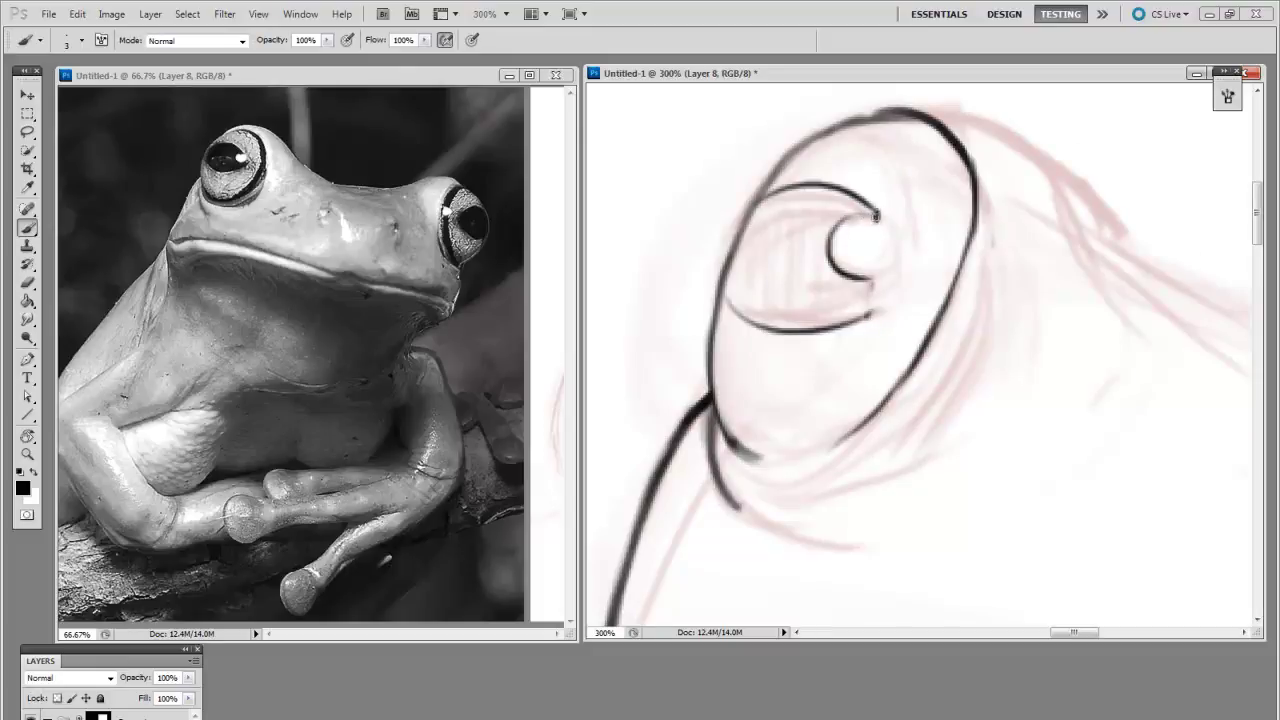
key("ctrl+minus")
mouse_move(1050, 443)
left_mouse_down()
mouse_move(1074, 477)
mouse_move(1077, 421)
left_mouse_up()
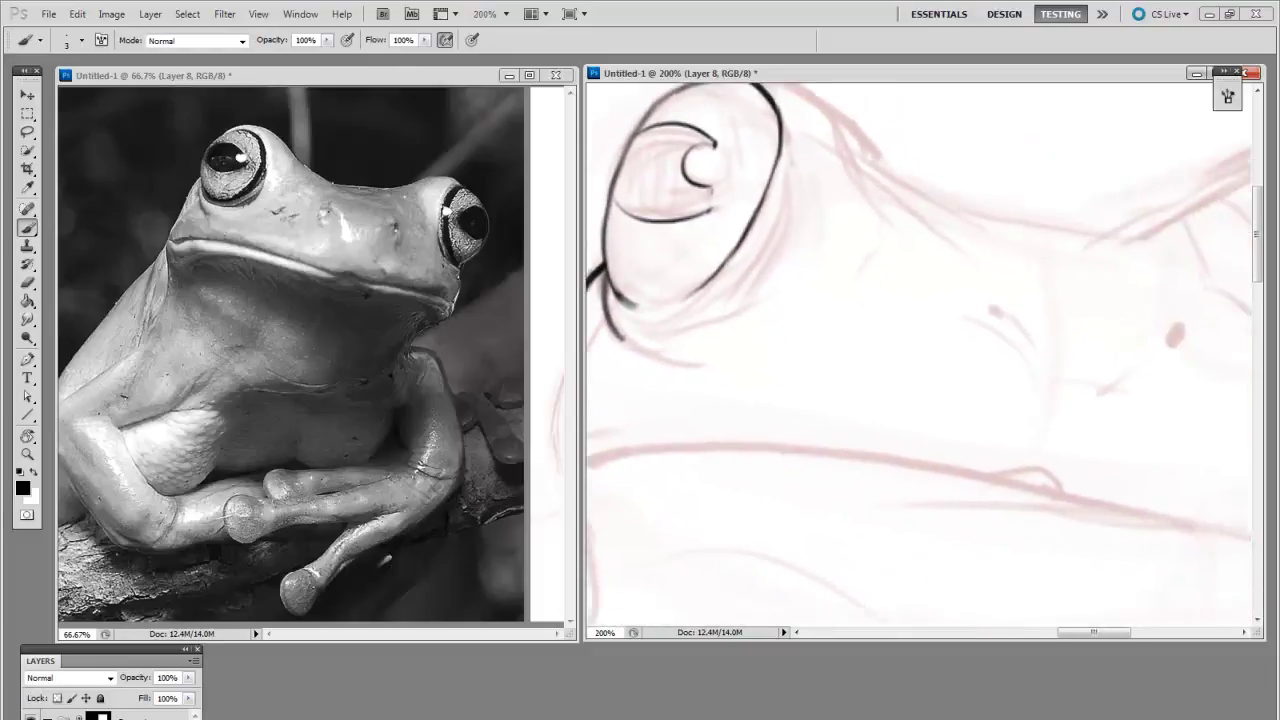